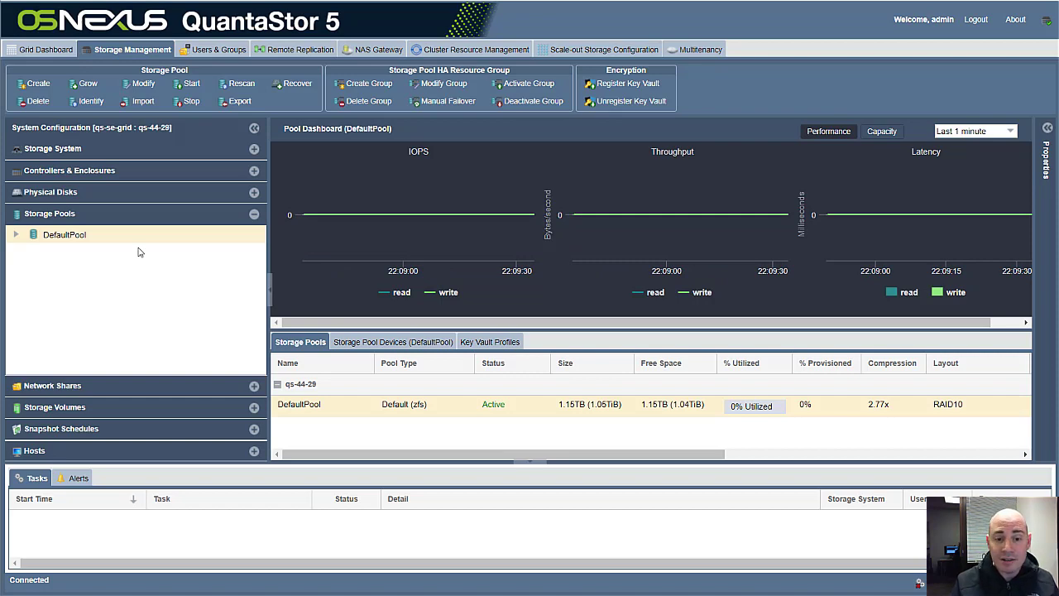
Start a new storage volume named vmwareds1 in DefaultPool and set its size to about 4.97 TiB.
click(98, 411)
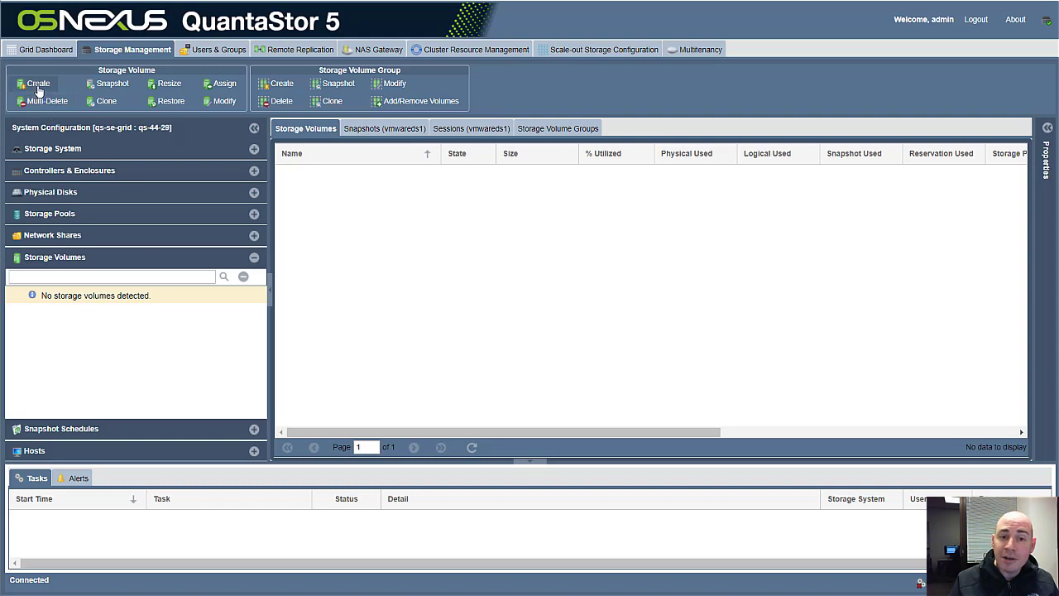
right_click(63, 261)
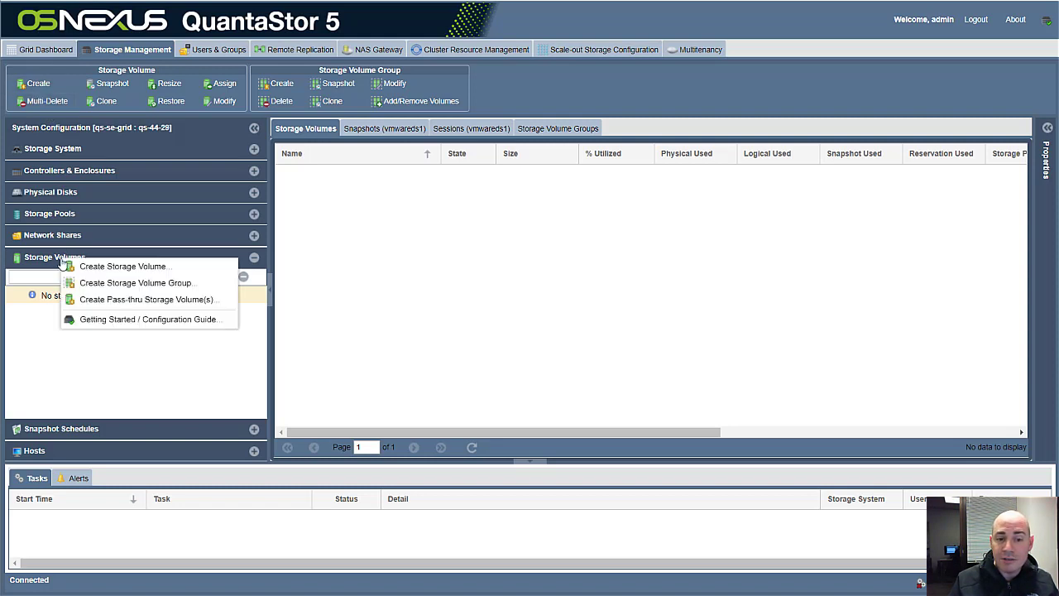
click(114, 267)
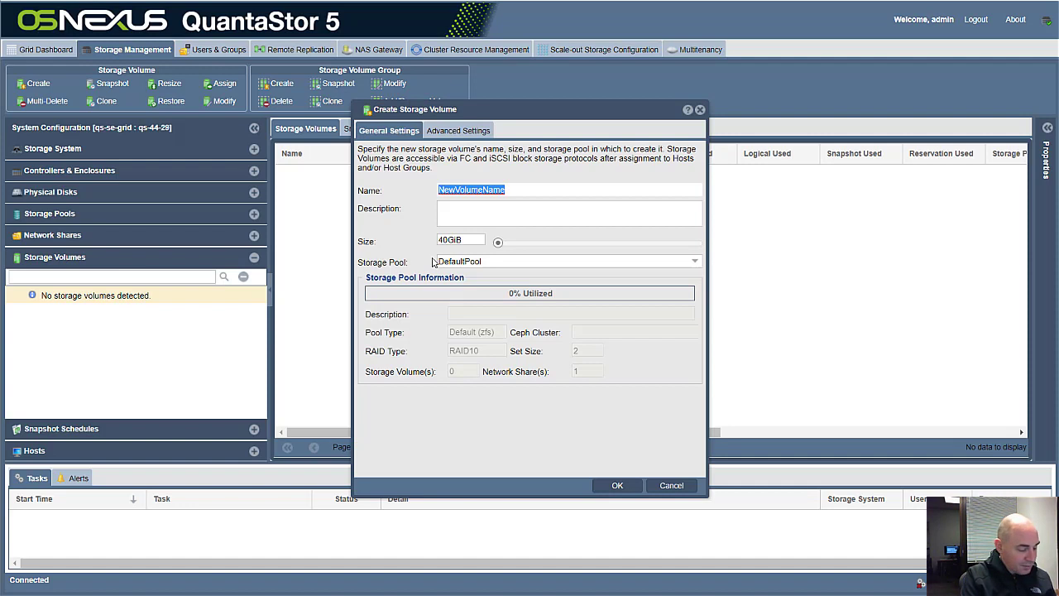
text(vmwared)
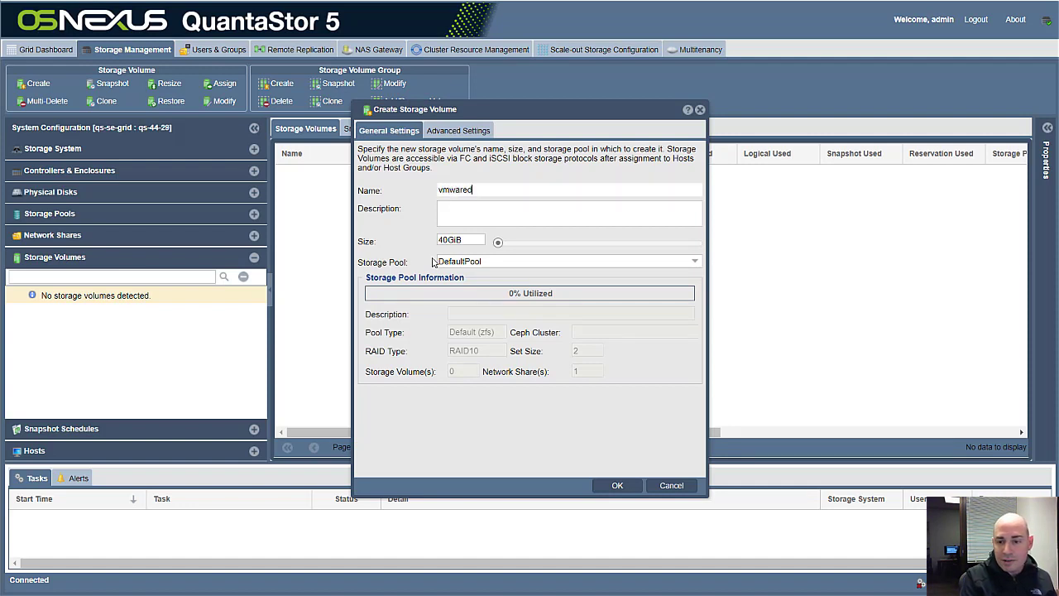
text(s1)
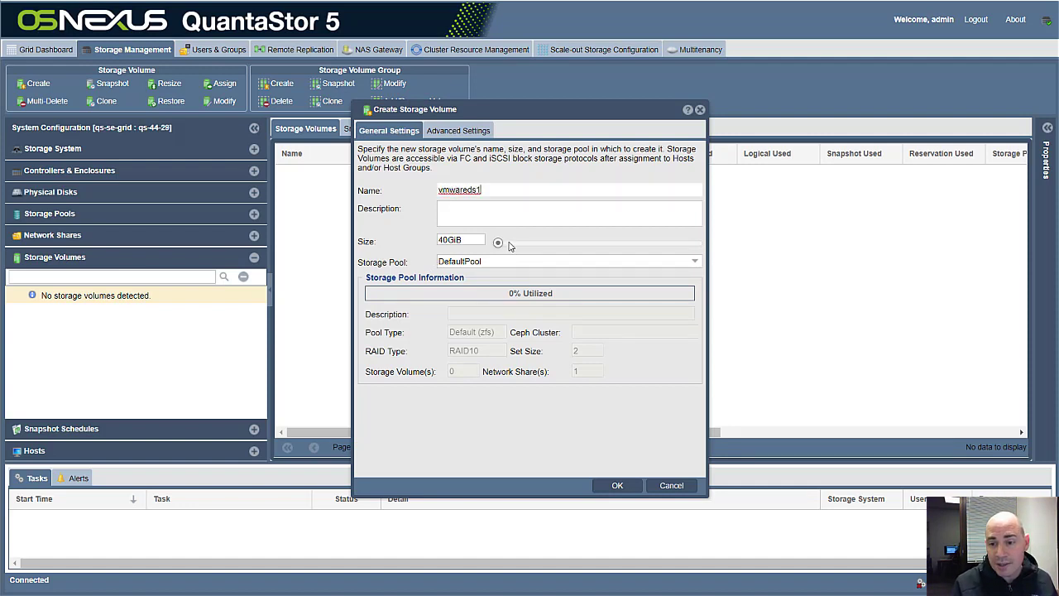
drag(498, 245, 593, 242)
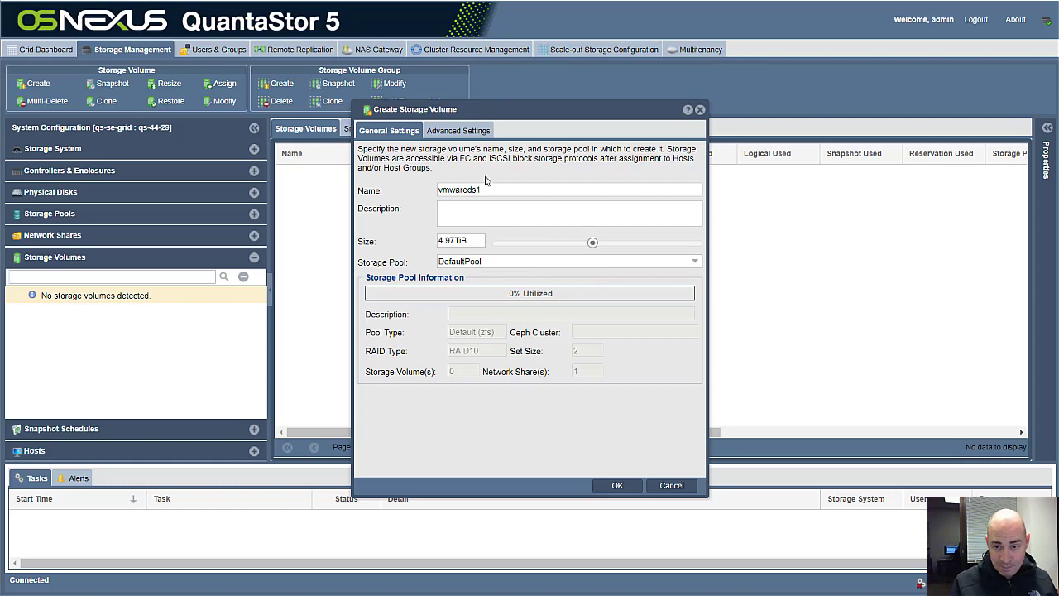
Set the new volume's block size to 64K, leave volume-specific CHAP credentials off, and create the volume.
click(461, 132)
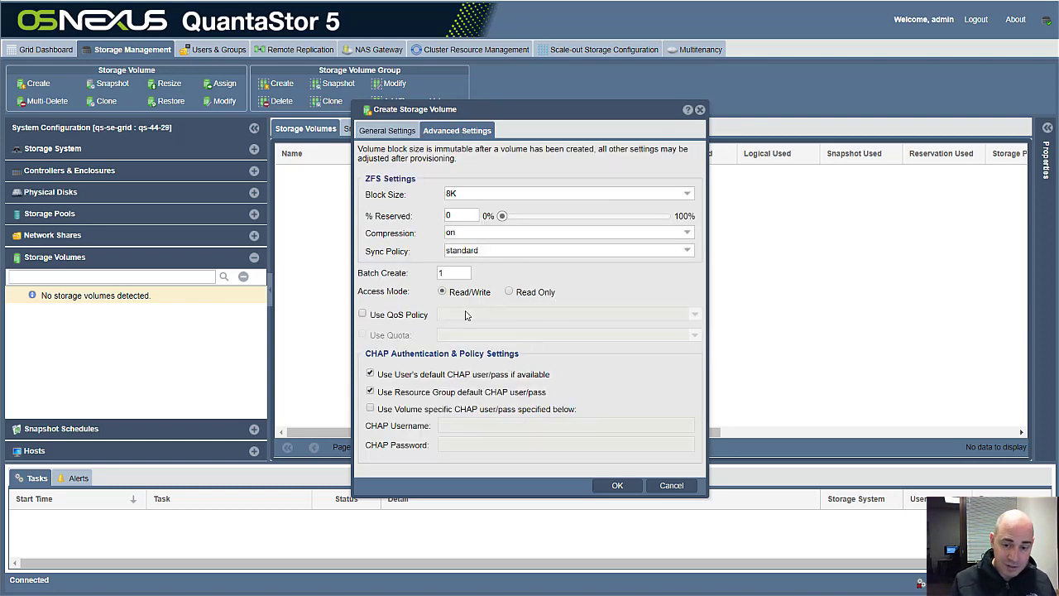
click(371, 409)
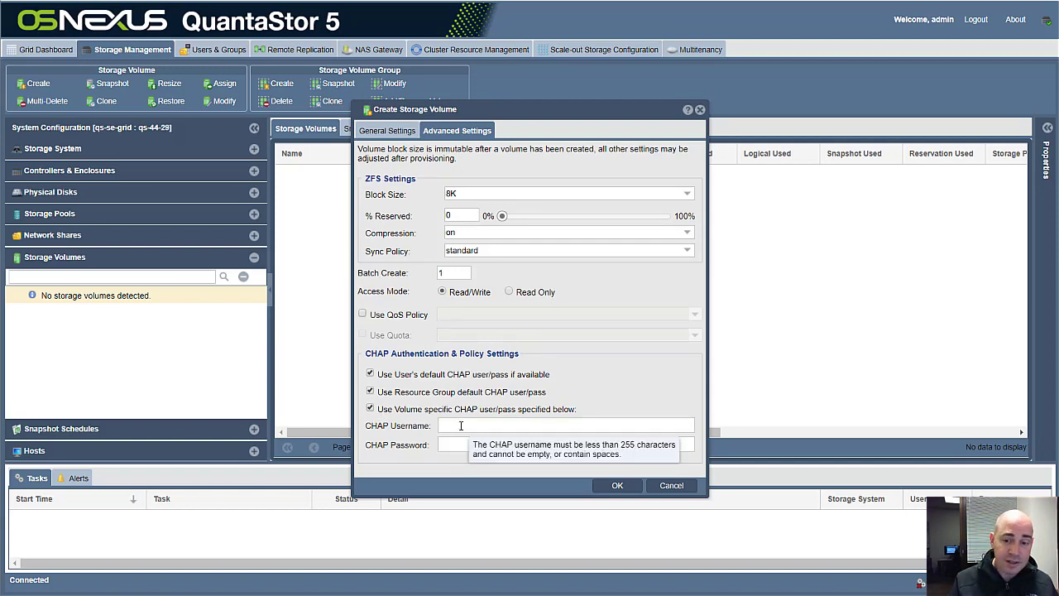
click(371, 408)
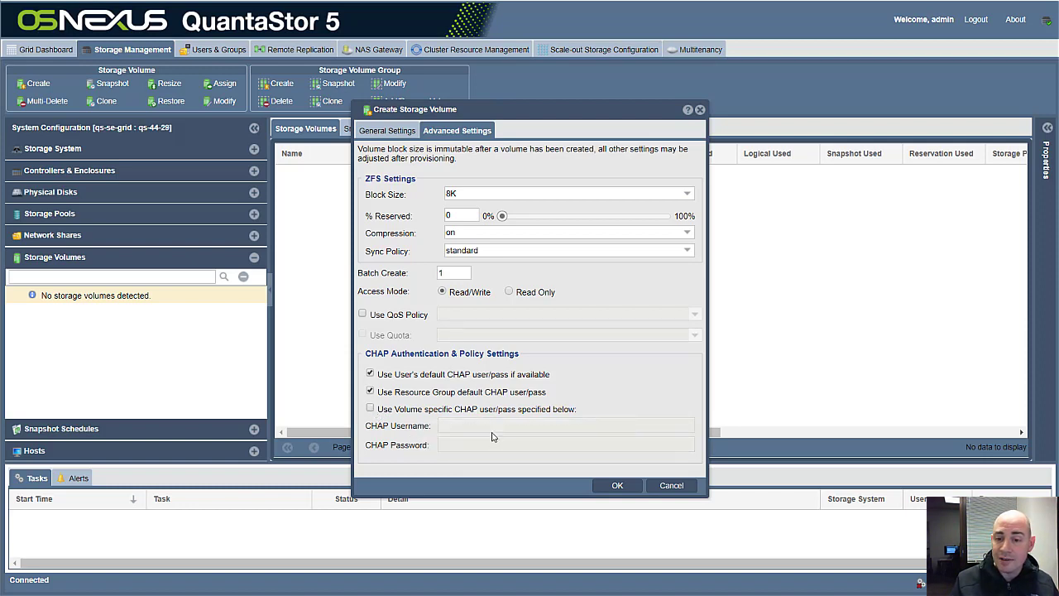
click(486, 194)
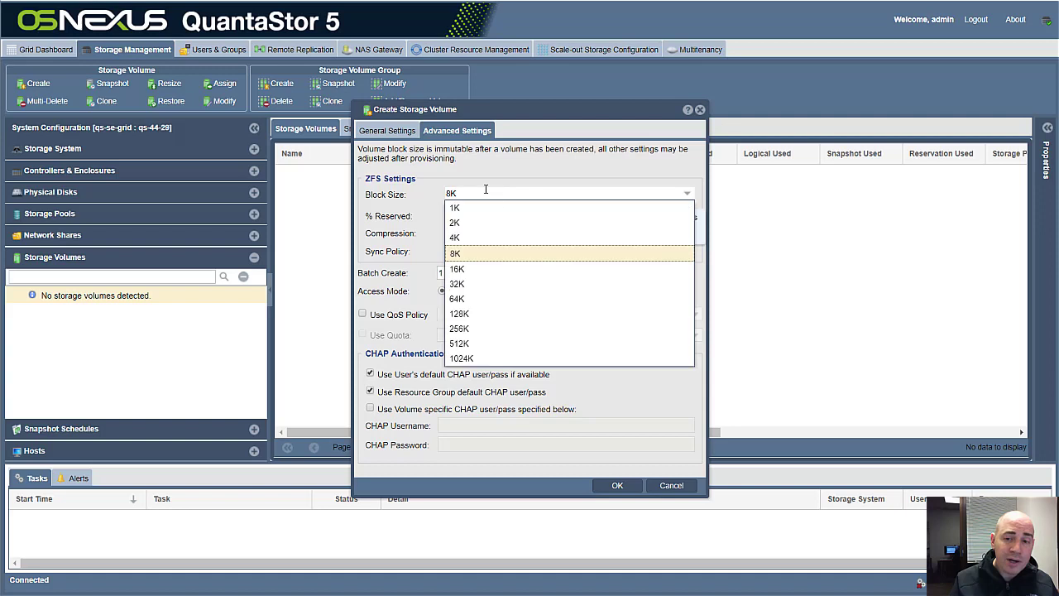
click(489, 299)
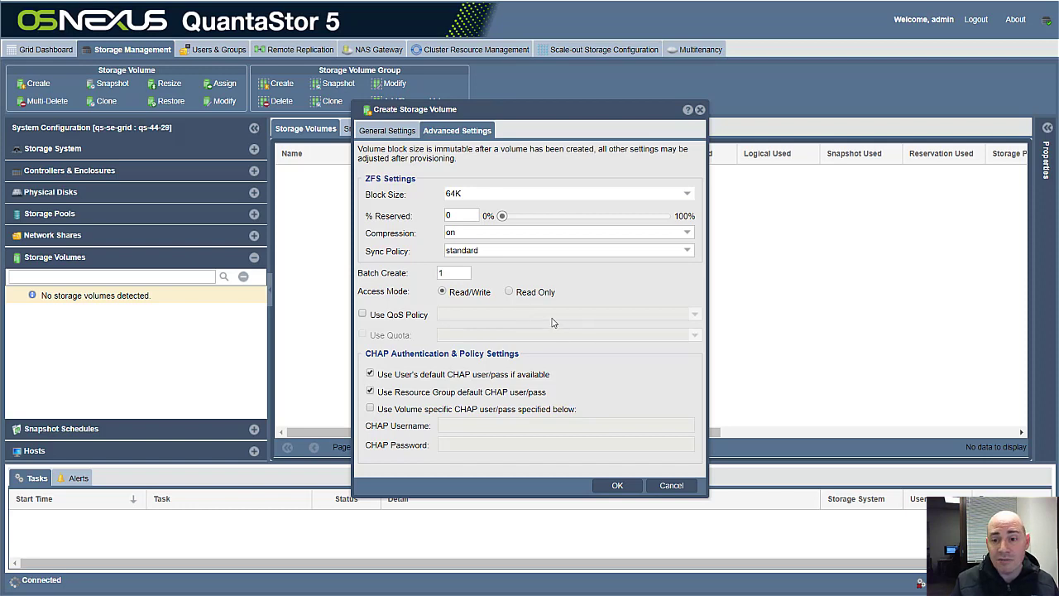
click(377, 130)
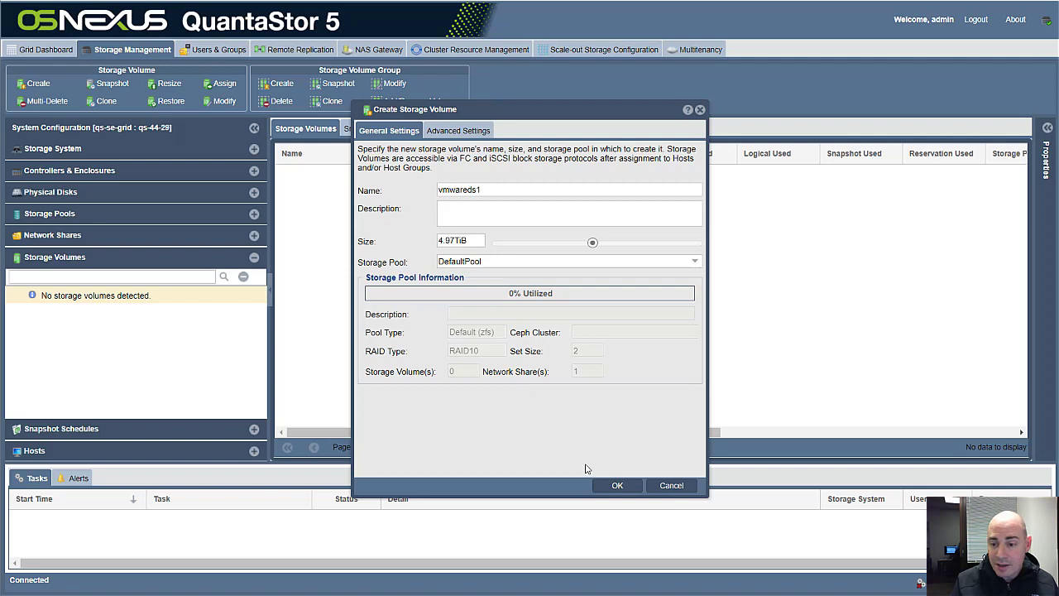
click(618, 485)
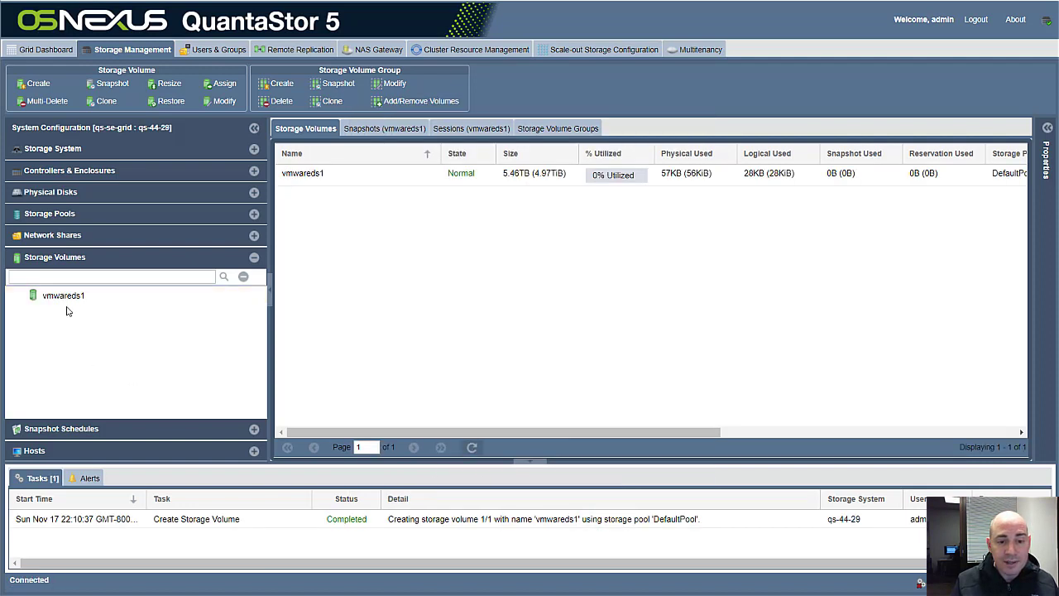
Create a second storage volume named vmwareds2 in DefaultPool, sized about 5.69 TiB with a 64K block size.
right_click(86, 260)
click(116, 271)
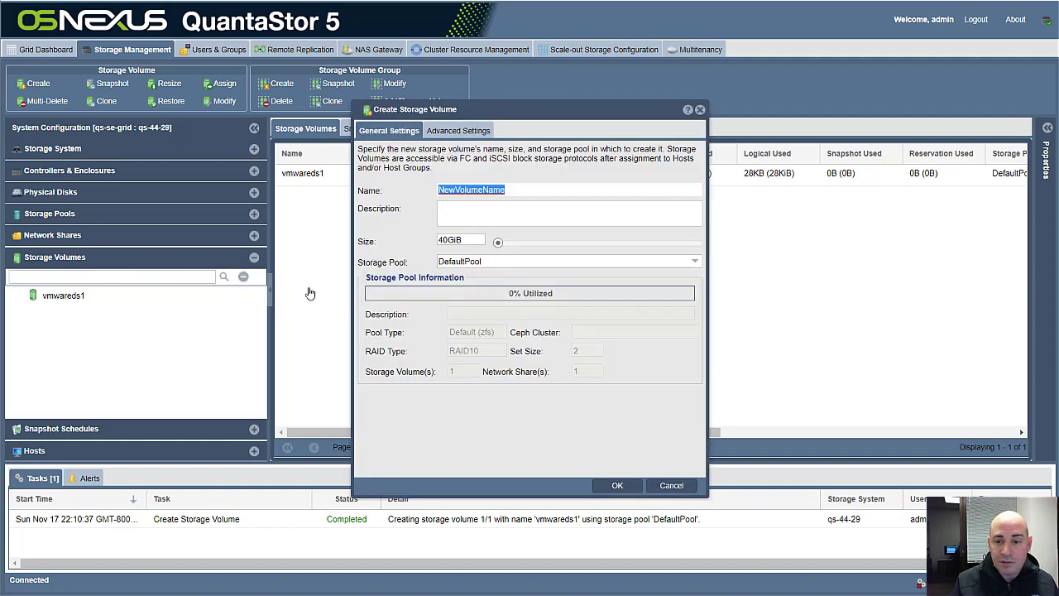
text(vmwareds2)
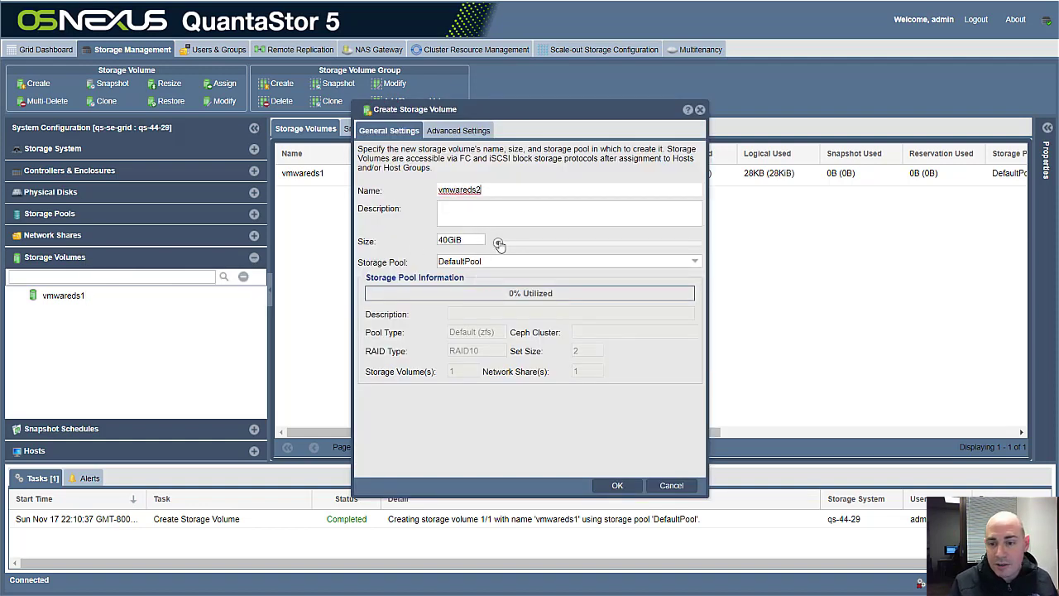
drag(498, 241, 606, 242)
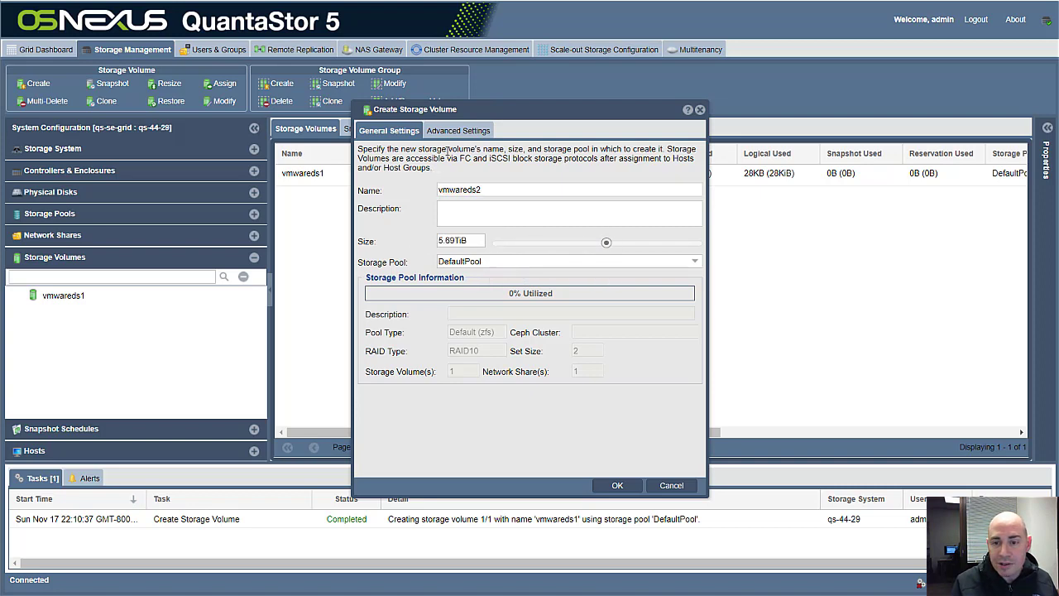
click(476, 134)
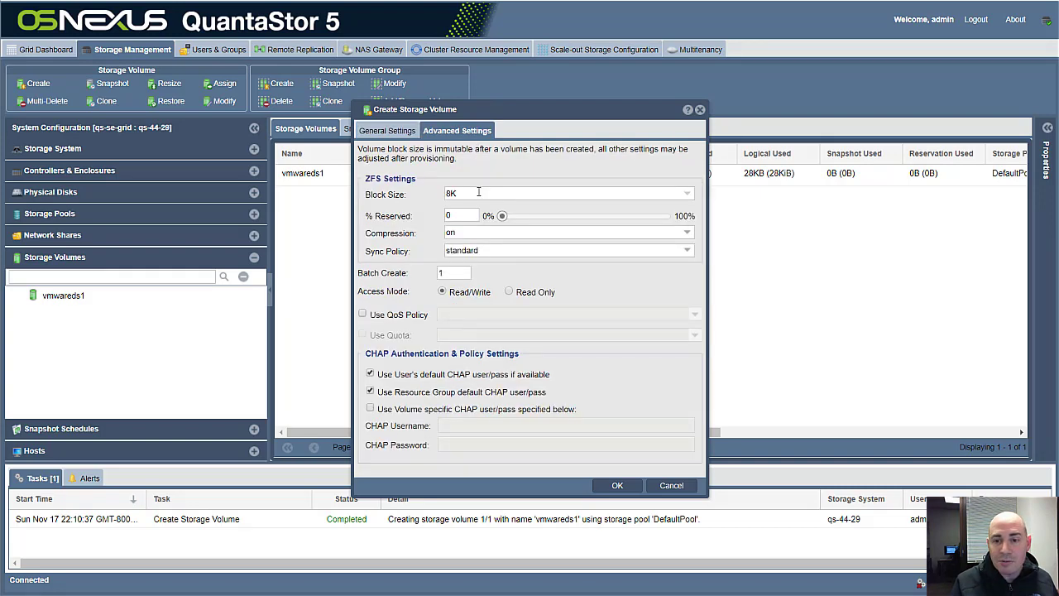
click(481, 193)
click(485, 297)
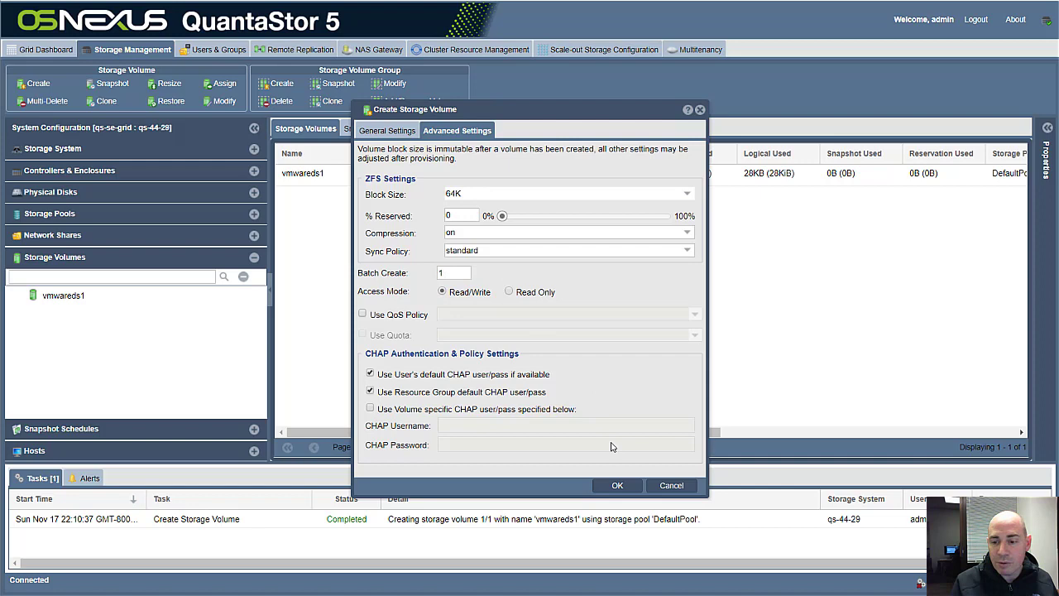
click(619, 487)
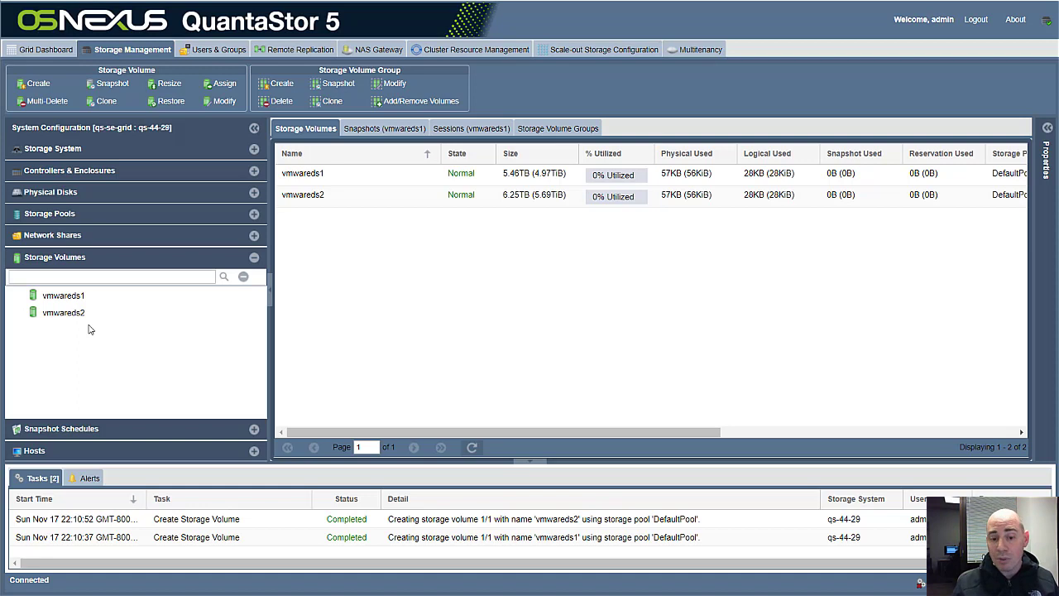
Start adding a host named vmwareserver1 with VMware as its operating system type.
click(94, 453)
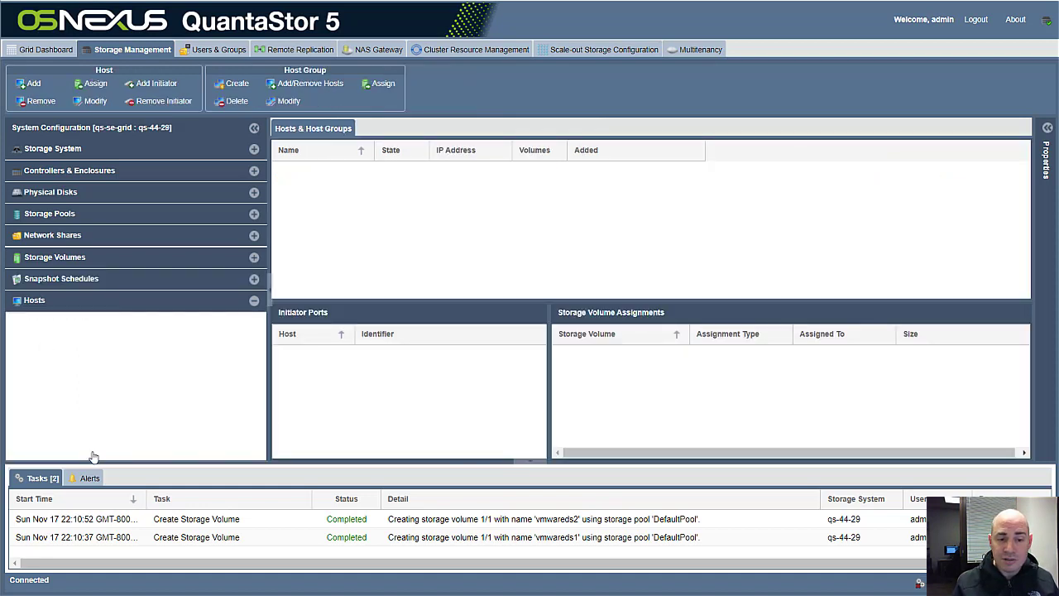
right_click(96, 331)
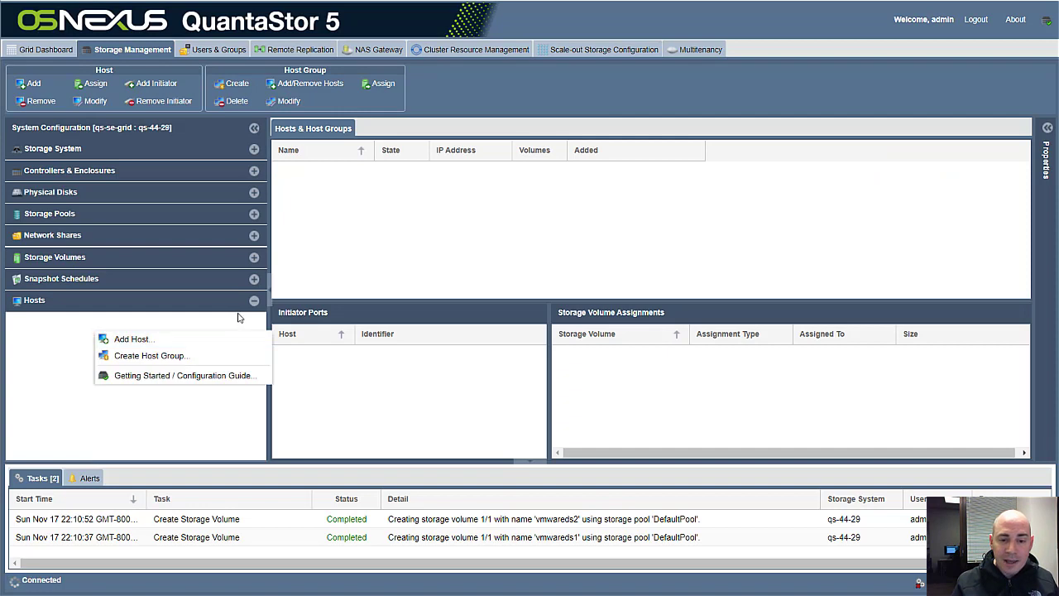
click(177, 340)
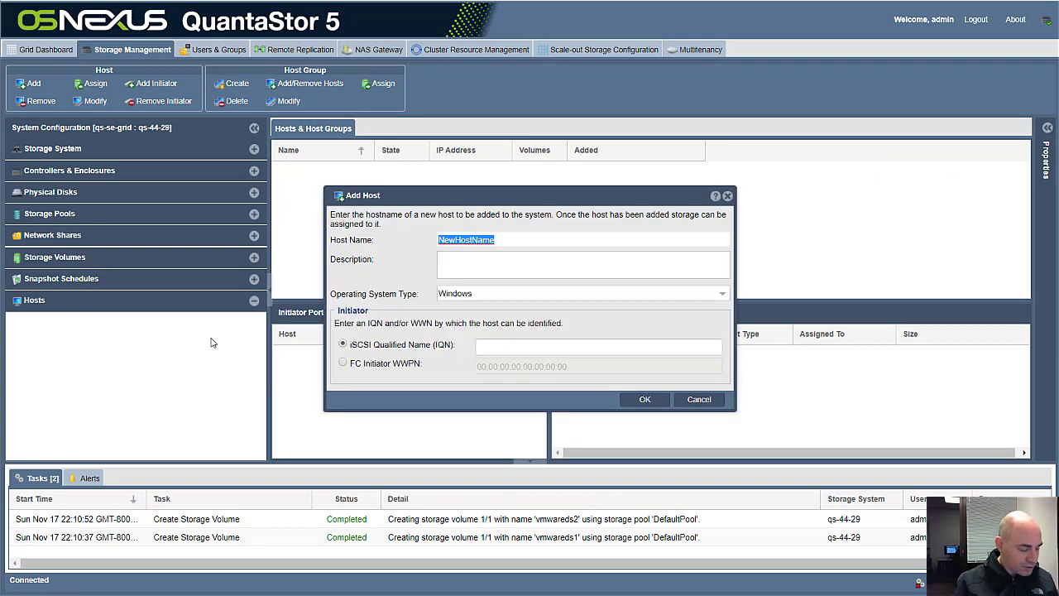
text(vmwareserver1)
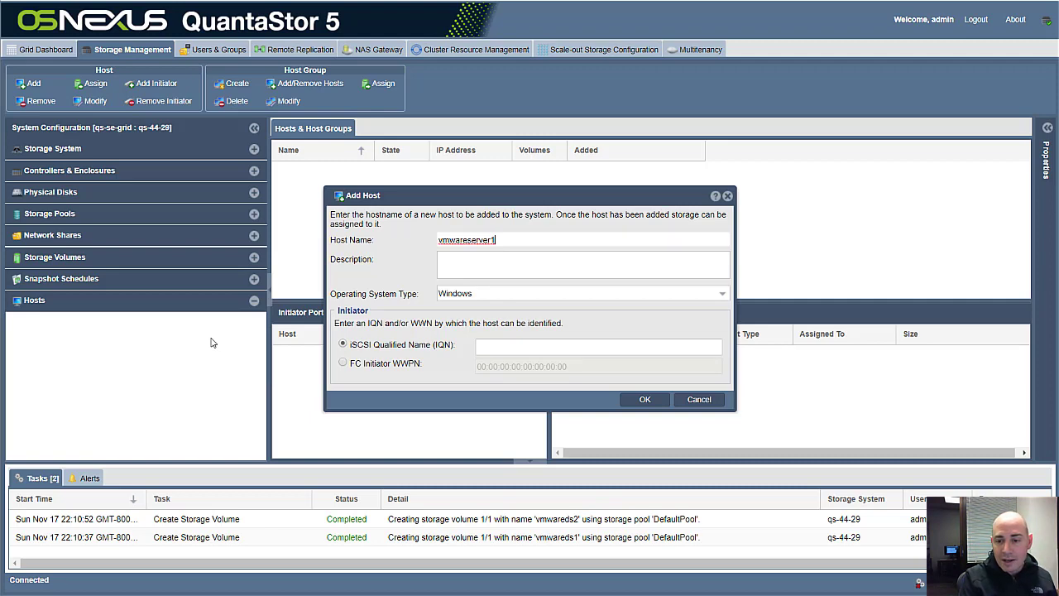
key(ctrl+a)
click(447, 294)
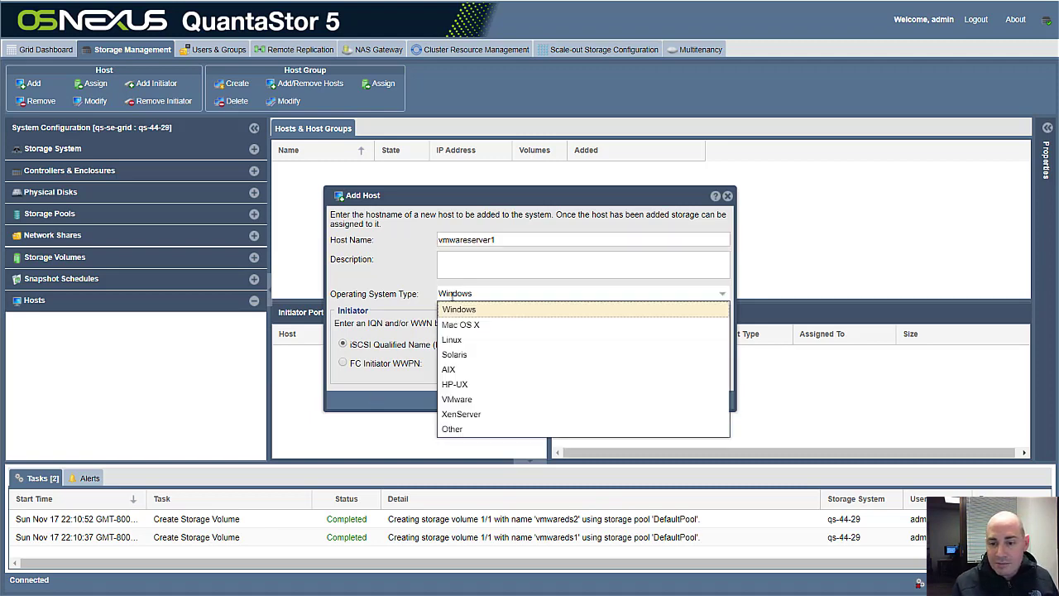
click(485, 397)
Identify the host by the iSCSI qualified name iqn.vmware.com:vmwareserver1 and add it.
click(506, 351)
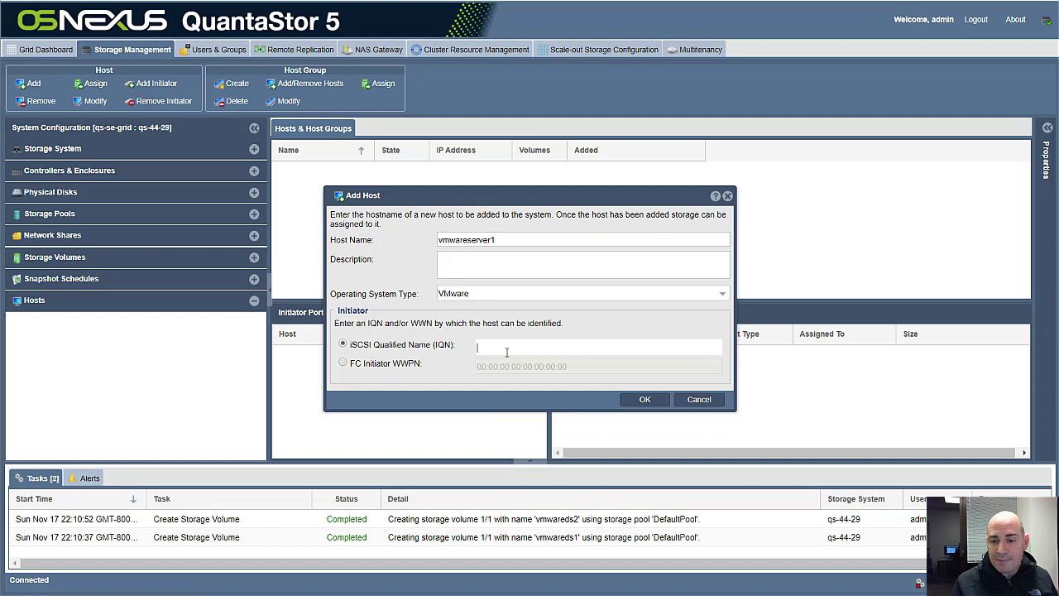
text(iqn.)
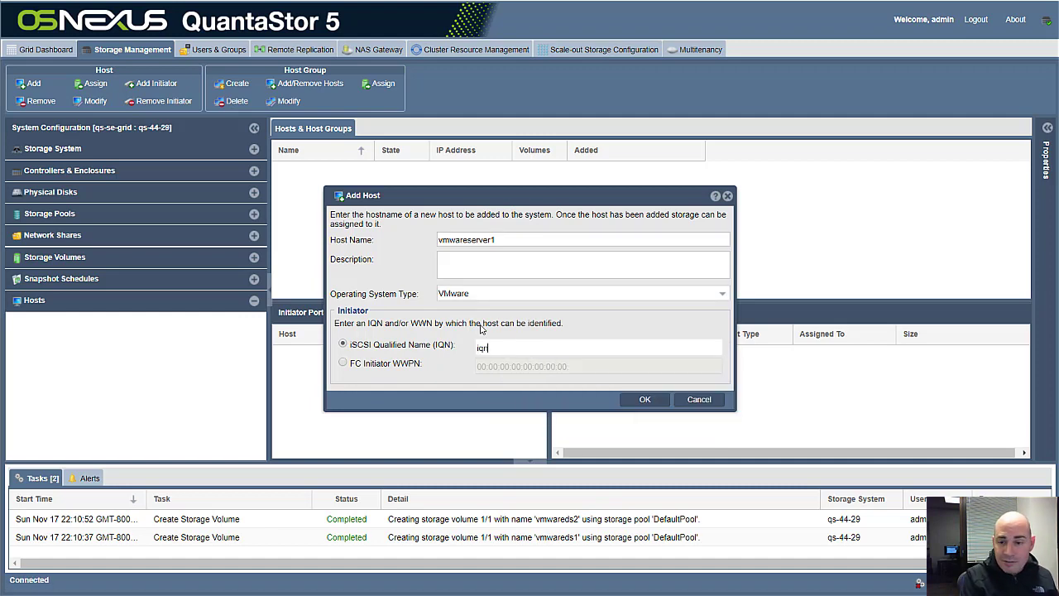
text(w)
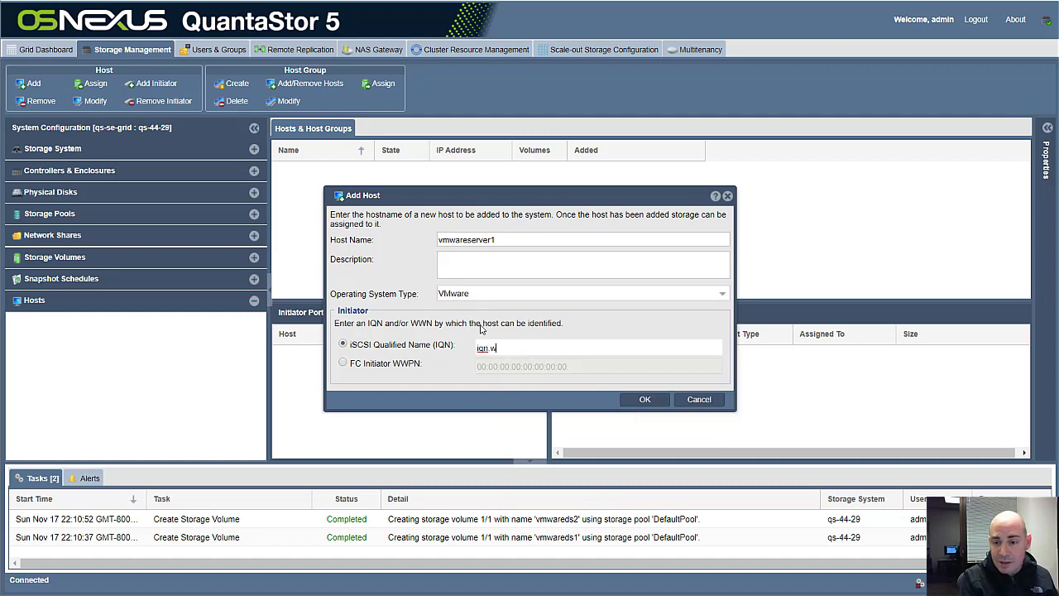
key(BackSpace)
text(vmware)
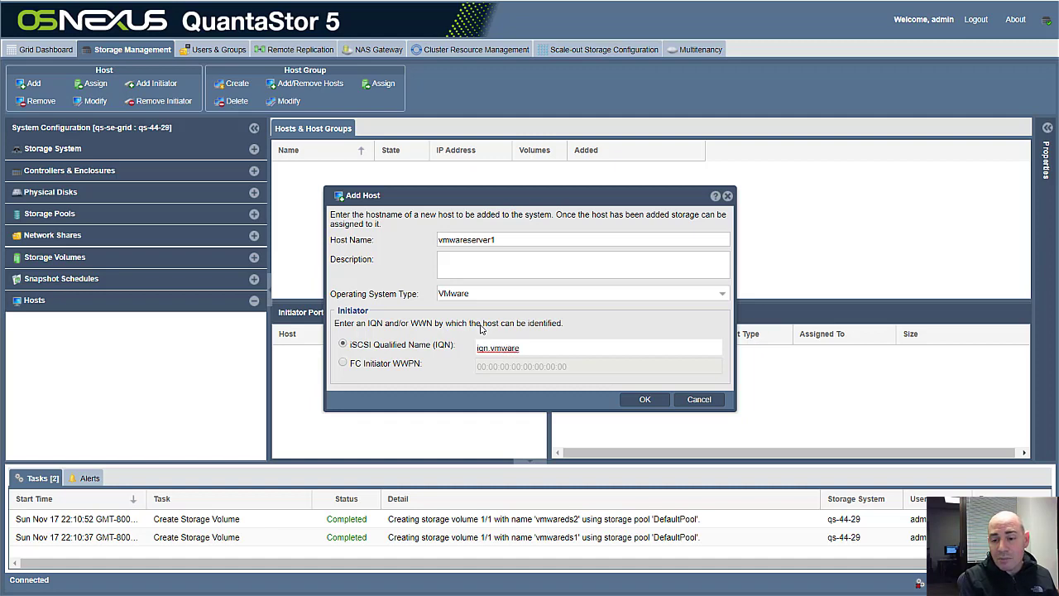
text(.com)
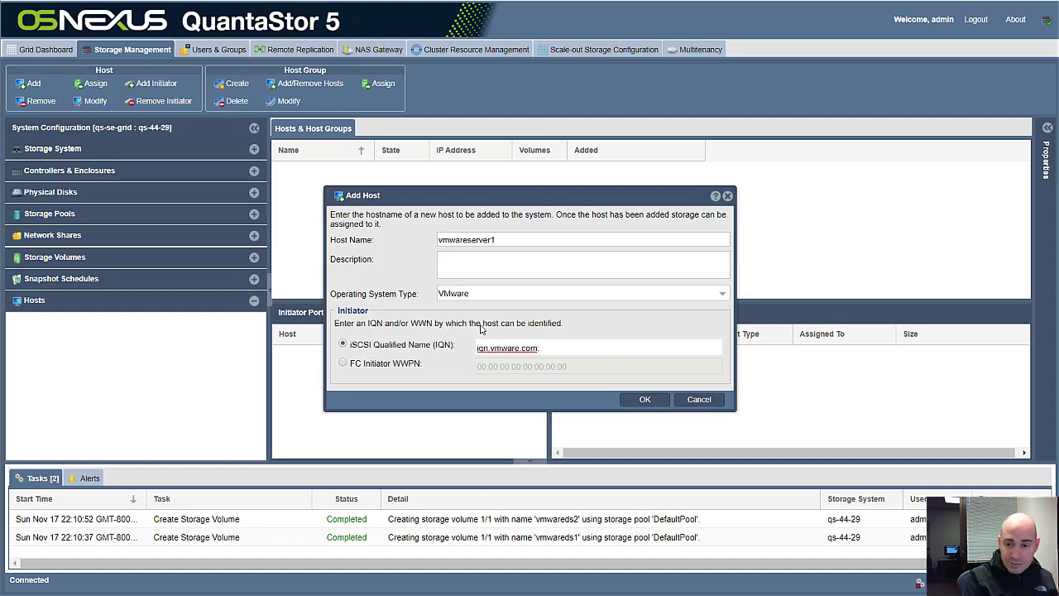
text(.vmwareserver1)
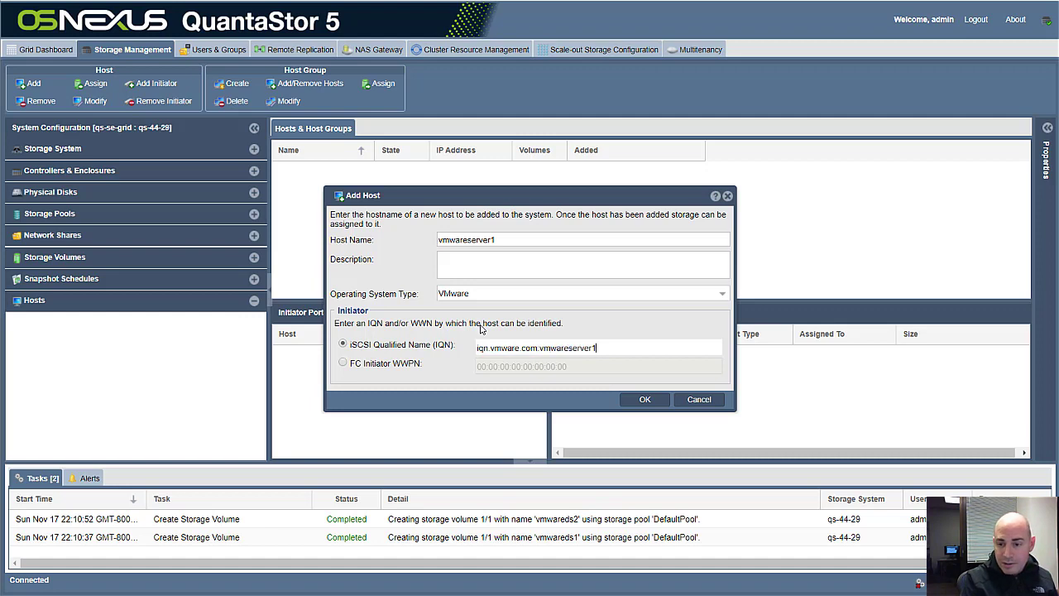
key(ctrl+a)
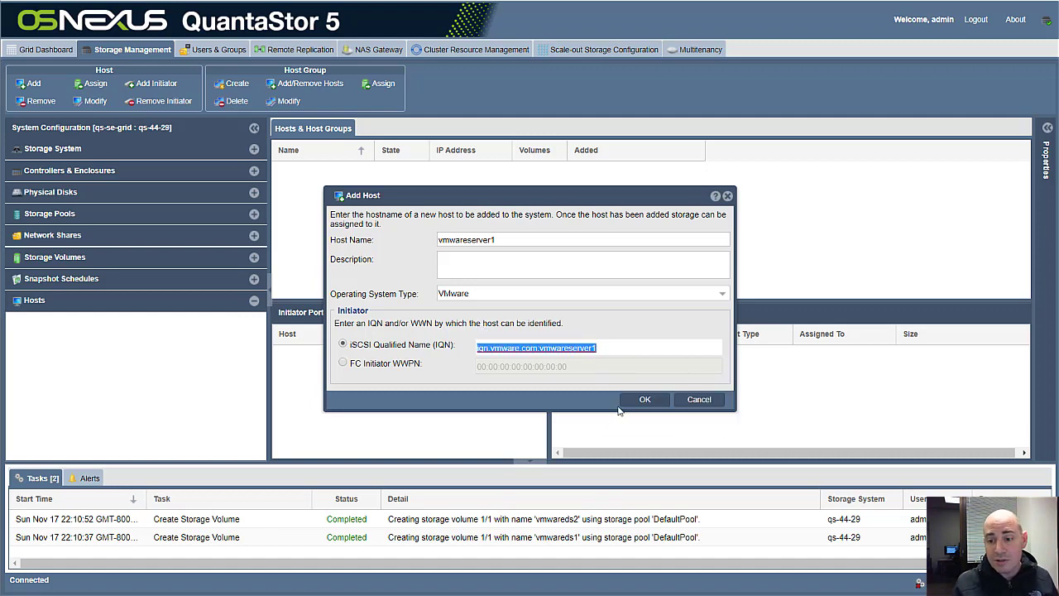
click(645, 401)
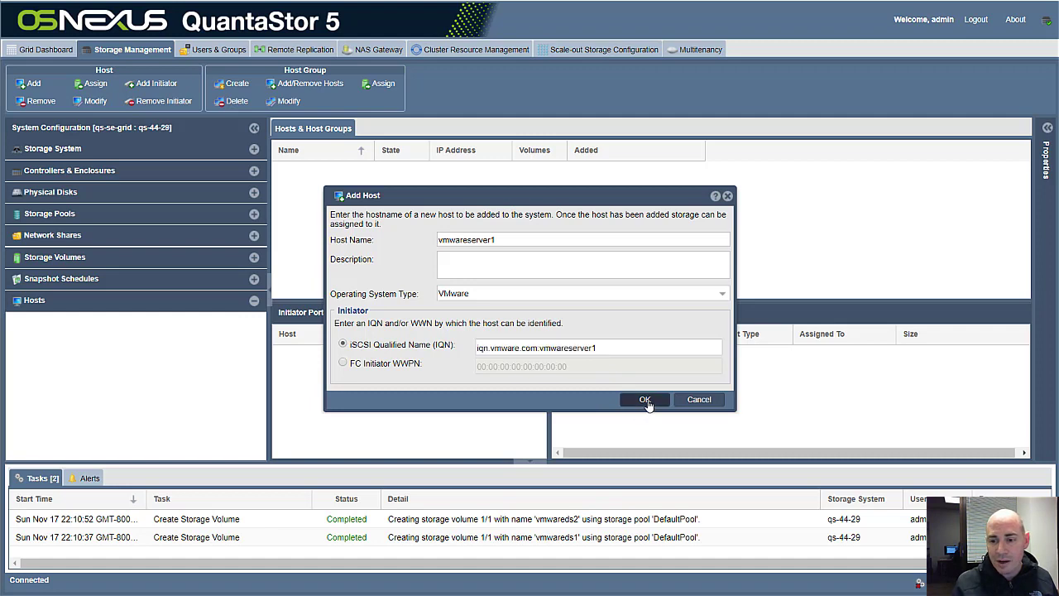
Assign the storage volumes vmwareds1 and vmwareds2 to the host vmwareserver1.
click(90, 323)
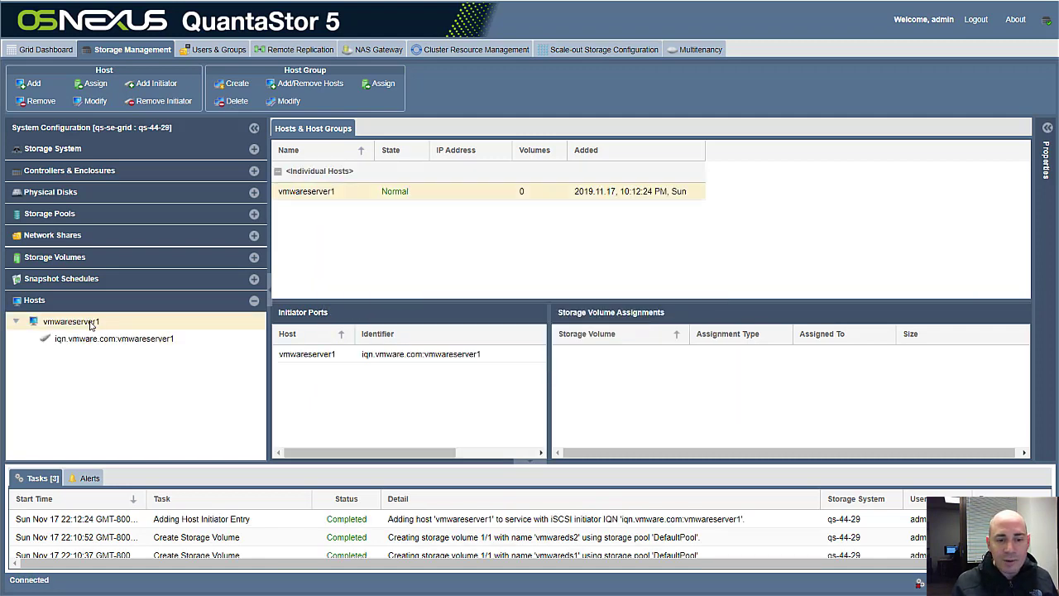
right_click(91, 325)
click(170, 414)
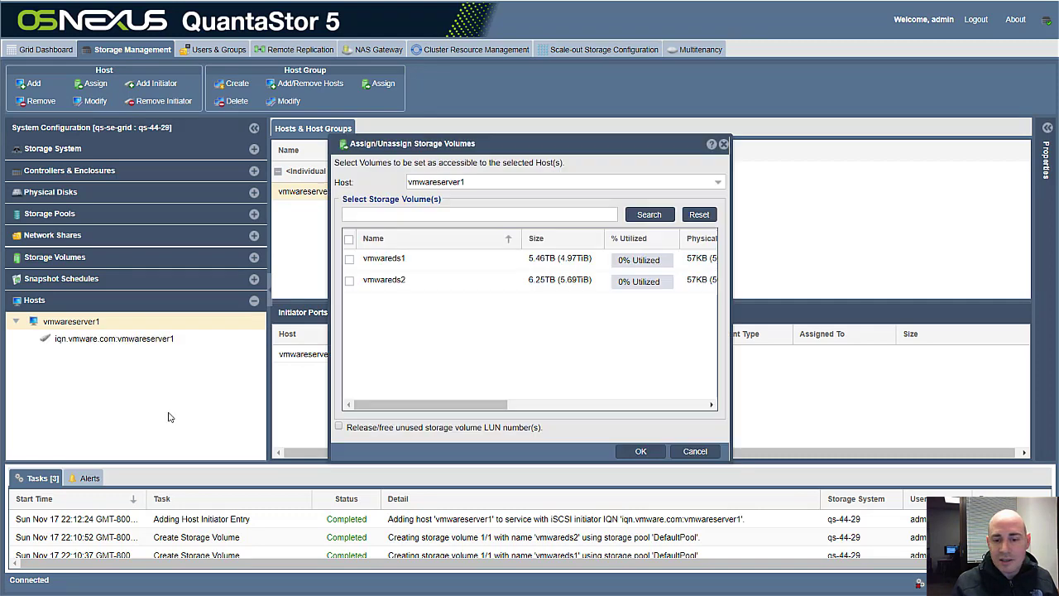
right_click(51, 322)
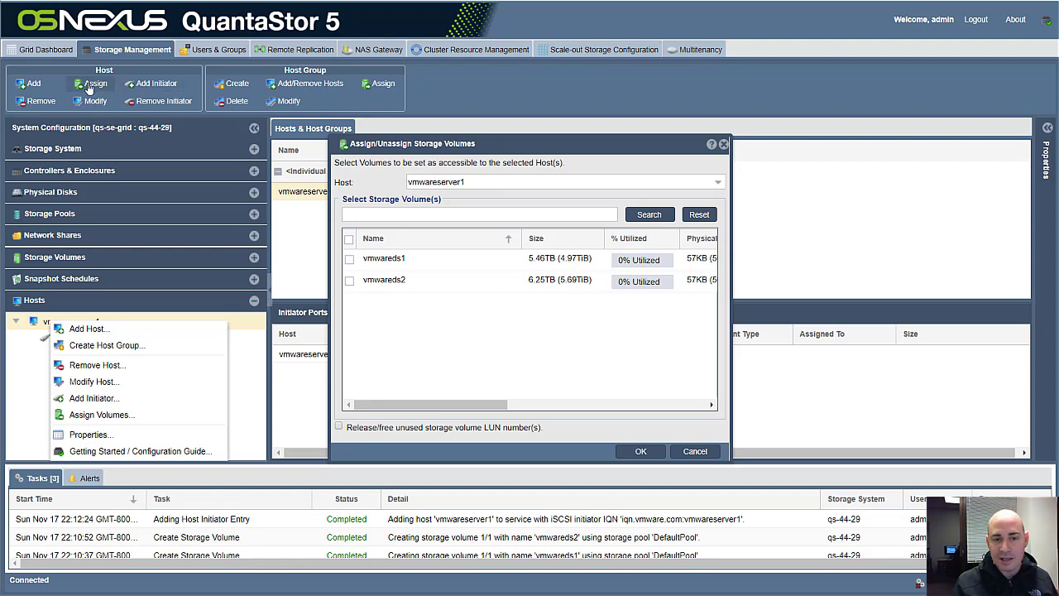
click(430, 311)
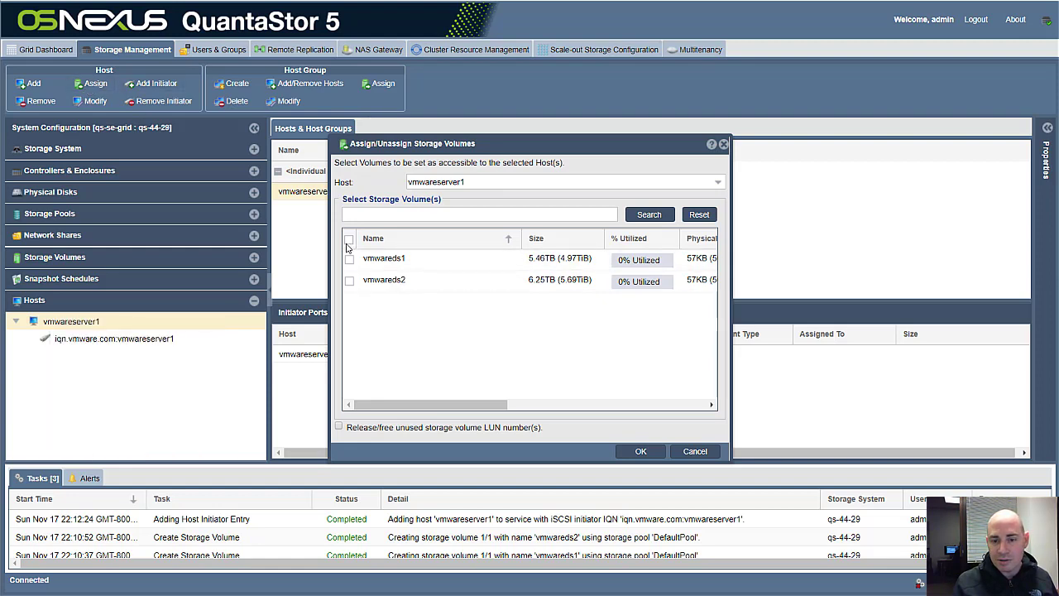
click(348, 239)
click(642, 452)
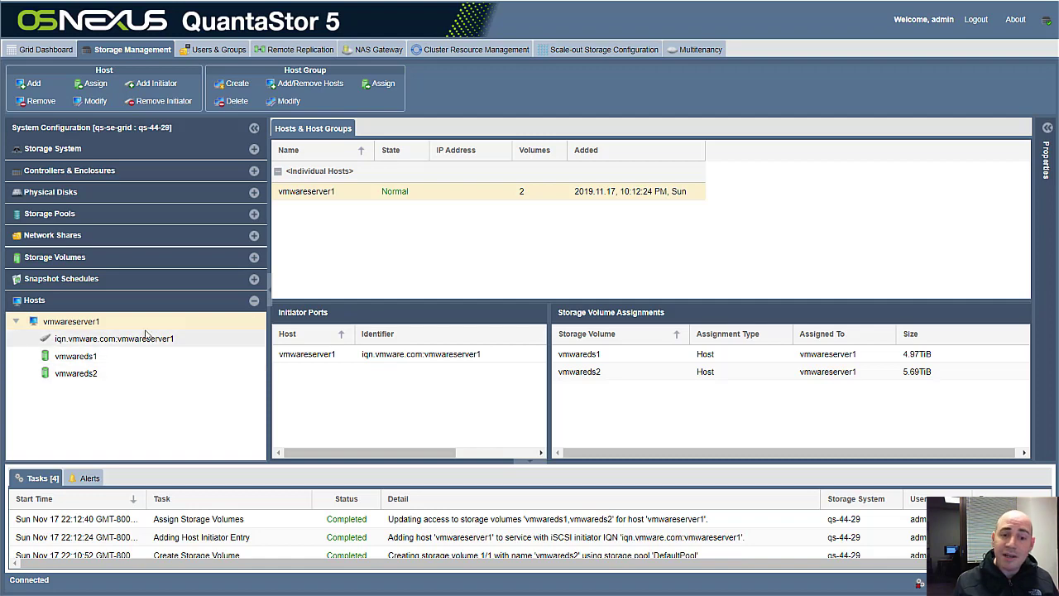
Add a host named vmwareserver2 with operating system type VMware and the iSCSI qualified name iqn.vmware.com:vmwareserver2.
right_click(114, 309)
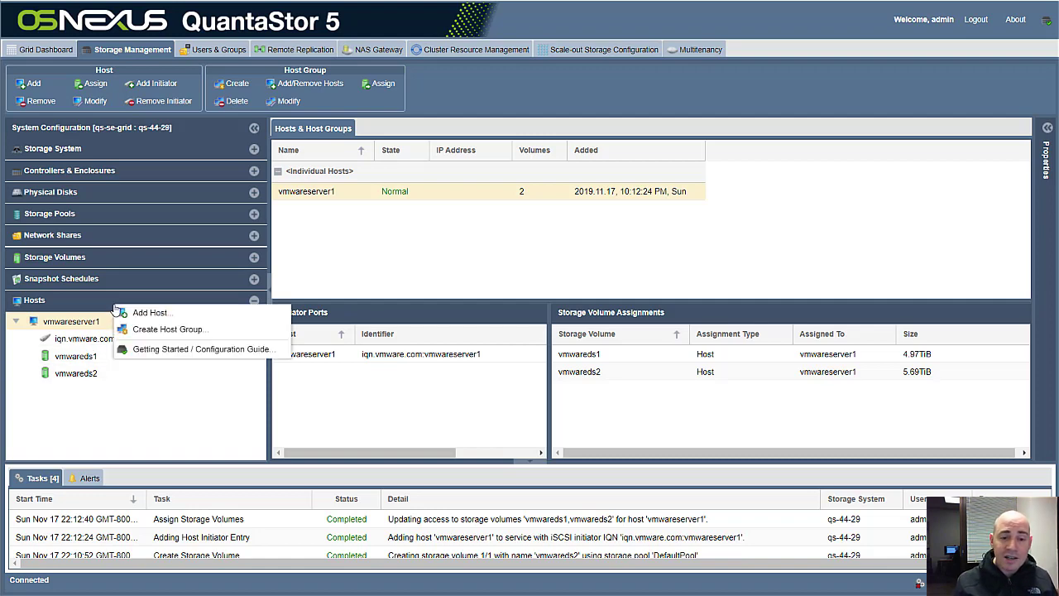
click(136, 316)
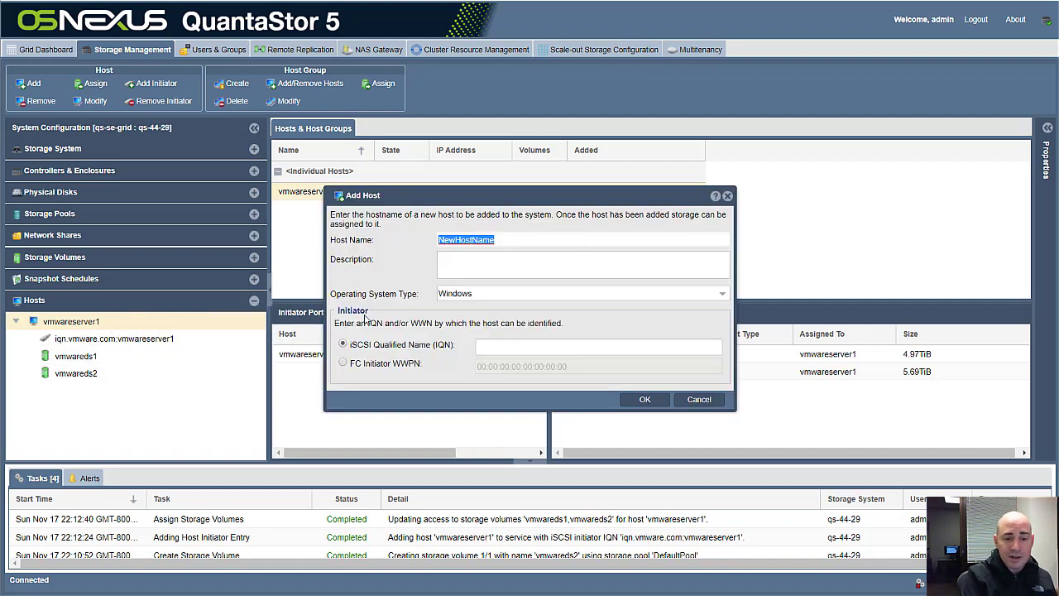
text(vmwareserver2)
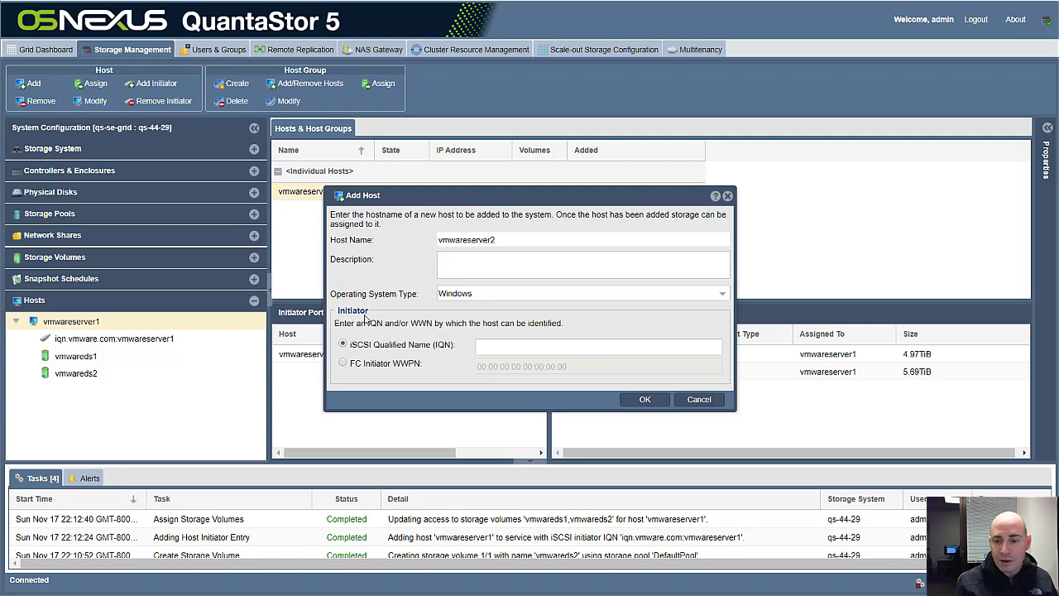
click(521, 294)
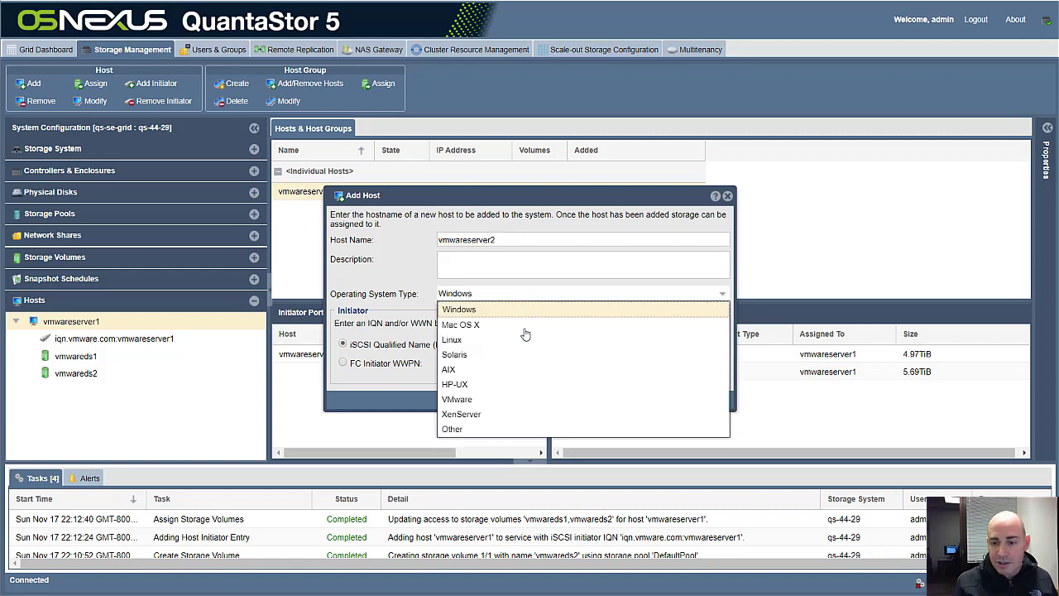
click(507, 402)
click(533, 348)
text(iqn.vmware.com:vmwareserver1)
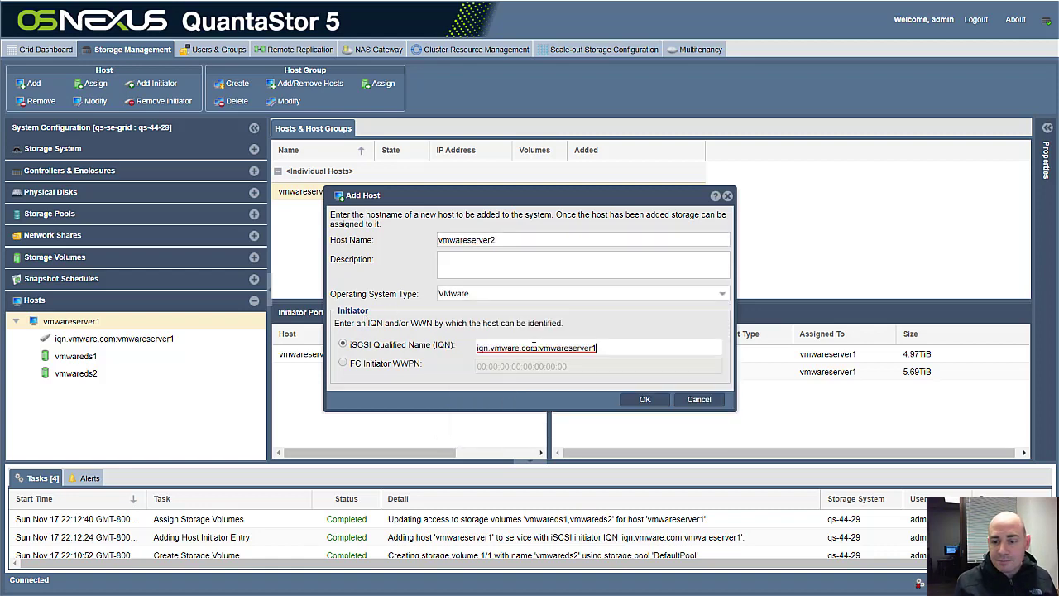
key(BackSpace)
text(2)
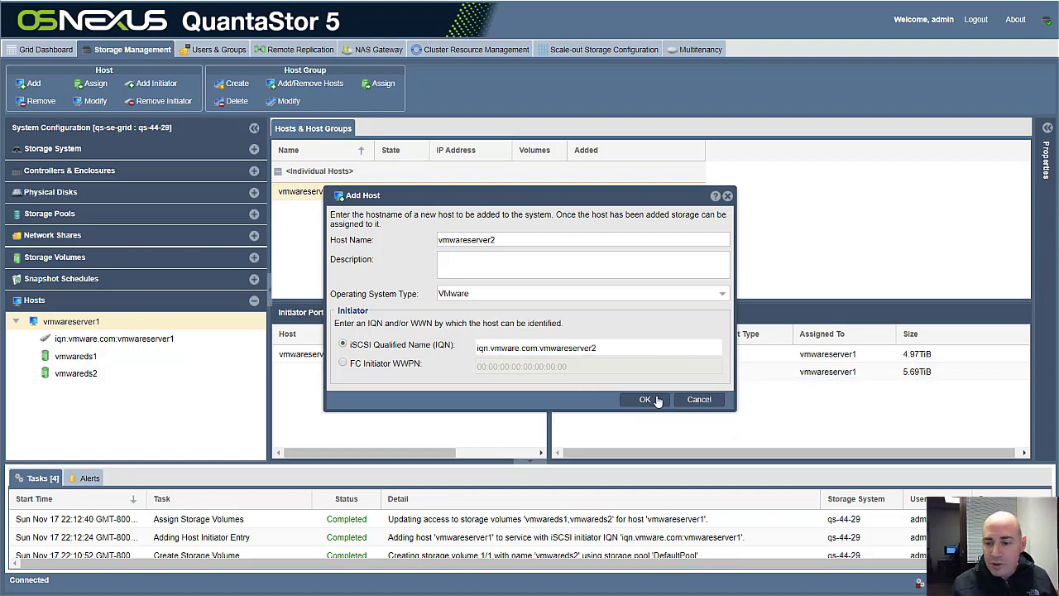
click(656, 402)
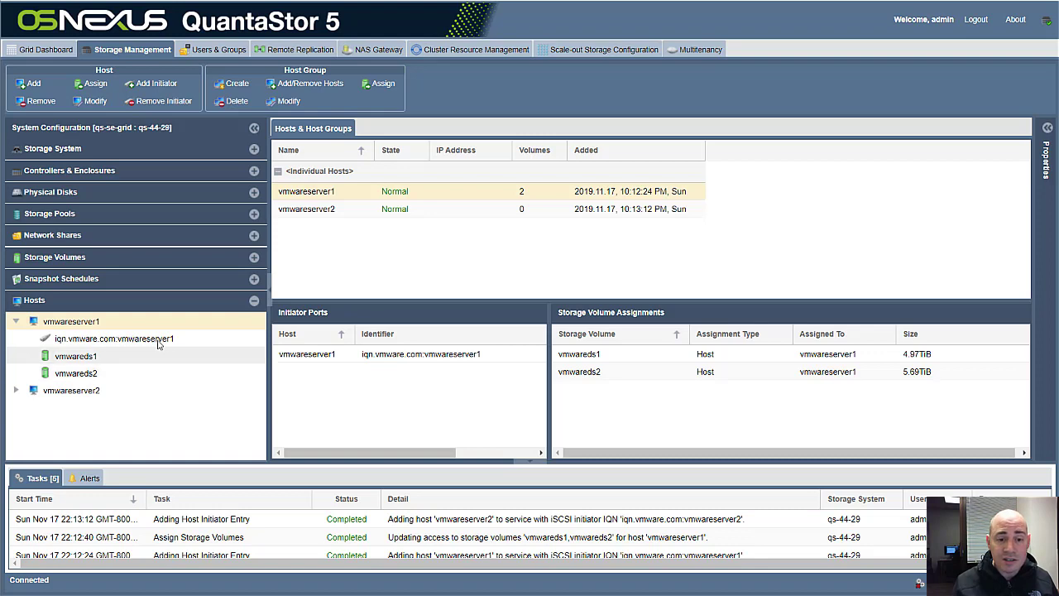
Add a host named vmwareserver3 with operating system type VMware and the iSCSI qualified name iqn.vmware.com:vmwareserver3.
right_click(93, 307)
click(139, 318)
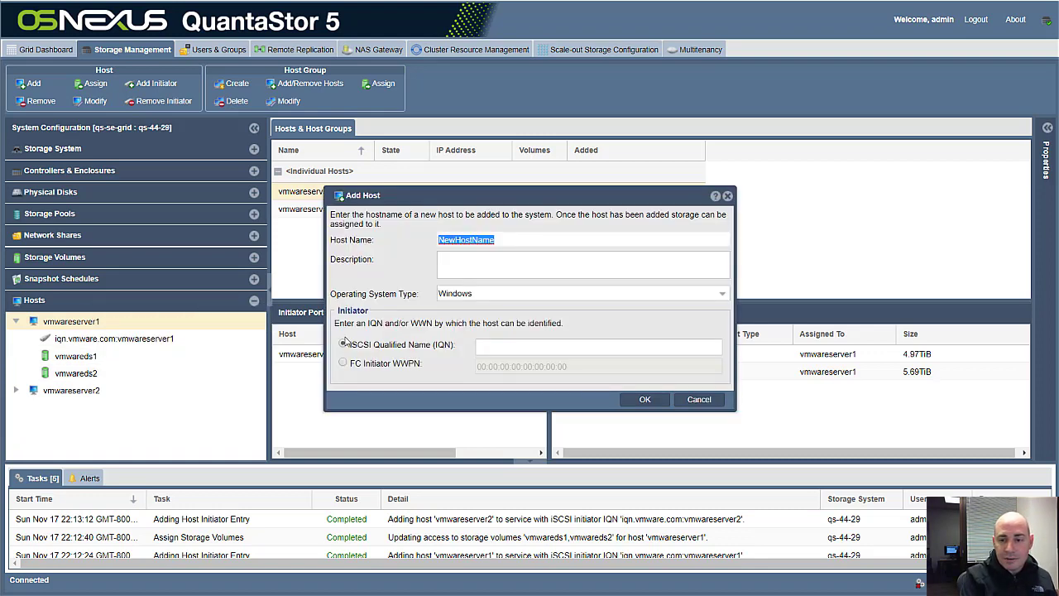
text(vmwareserver3)
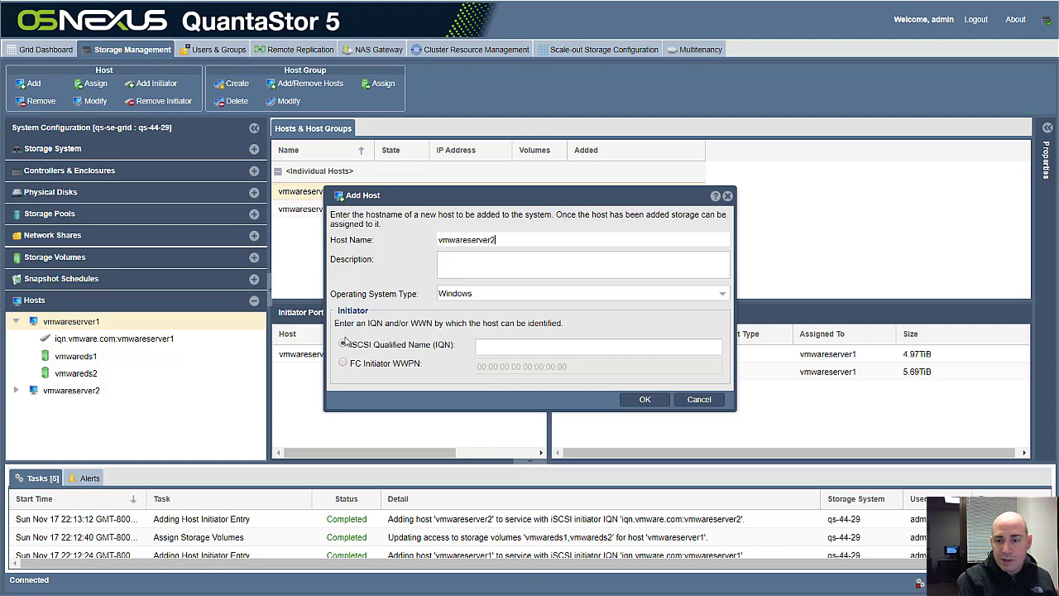
click(481, 294)
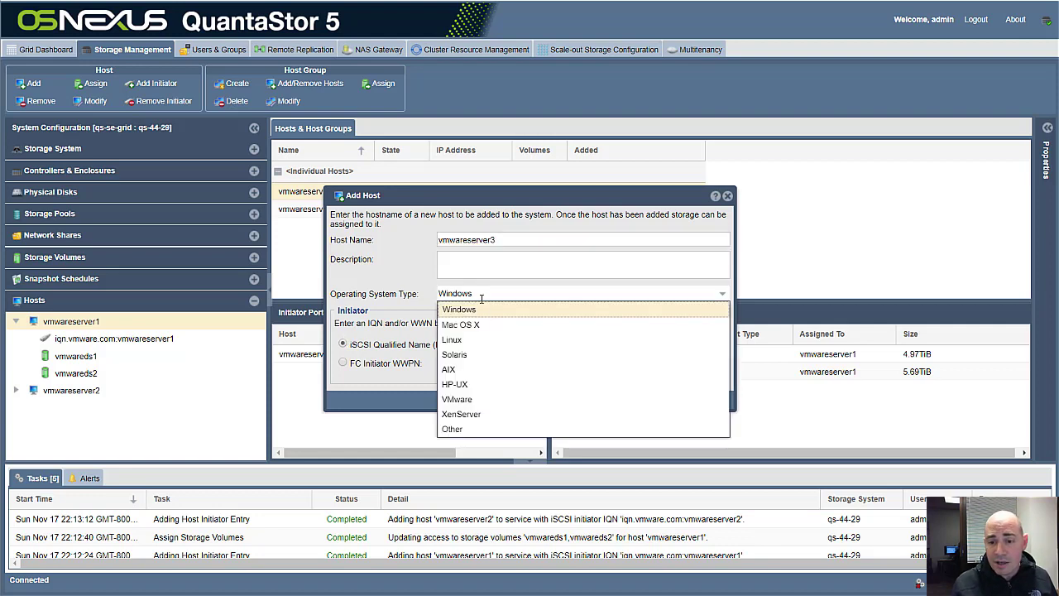
click(499, 397)
click(499, 349)
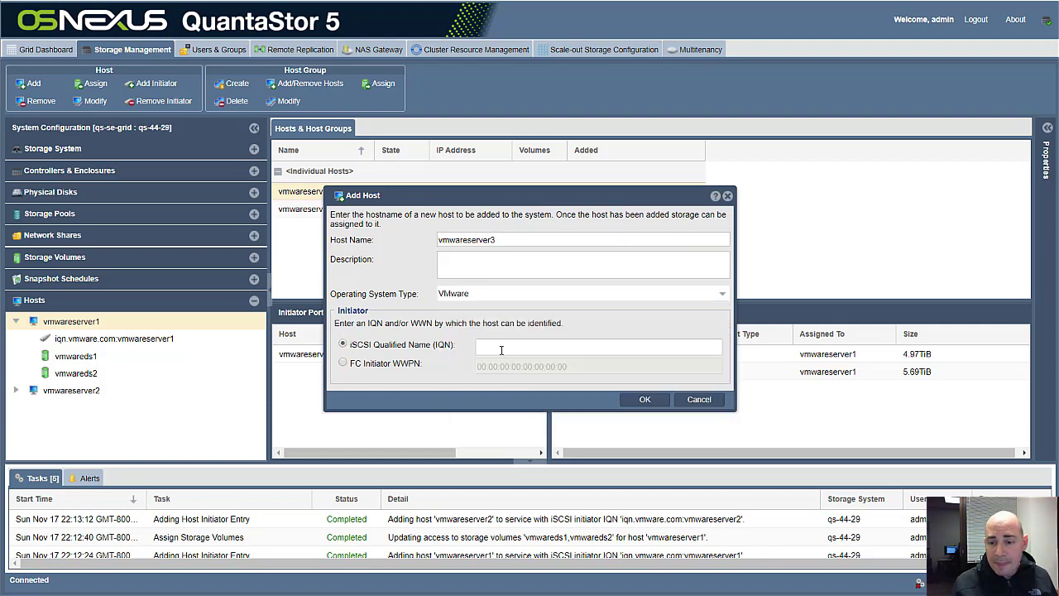
text(iqn.vmware.com:vmwareserver1)
key(BackSpace)
text(3)
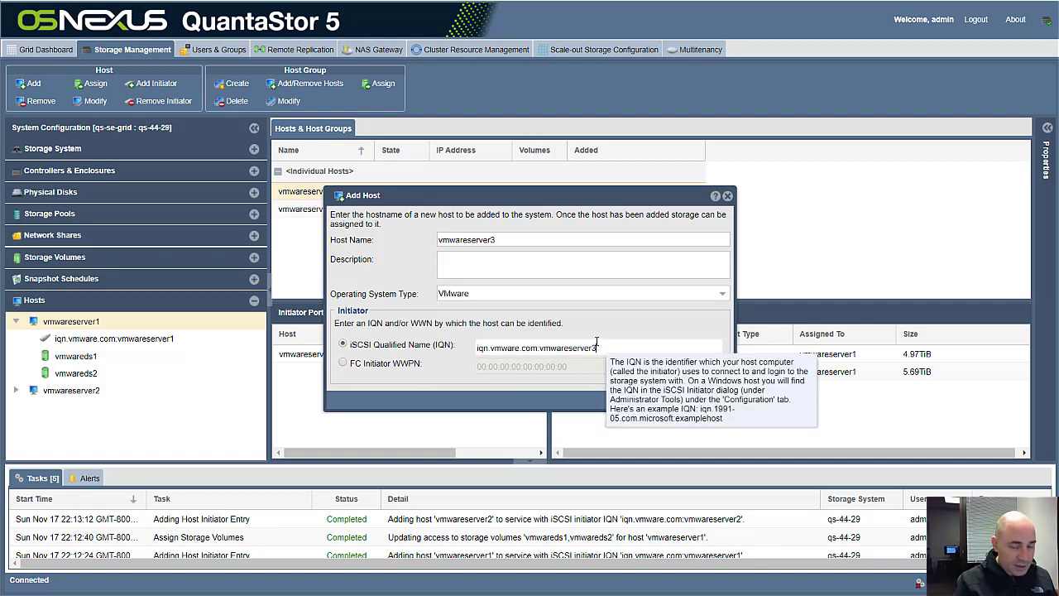
click(637, 399)
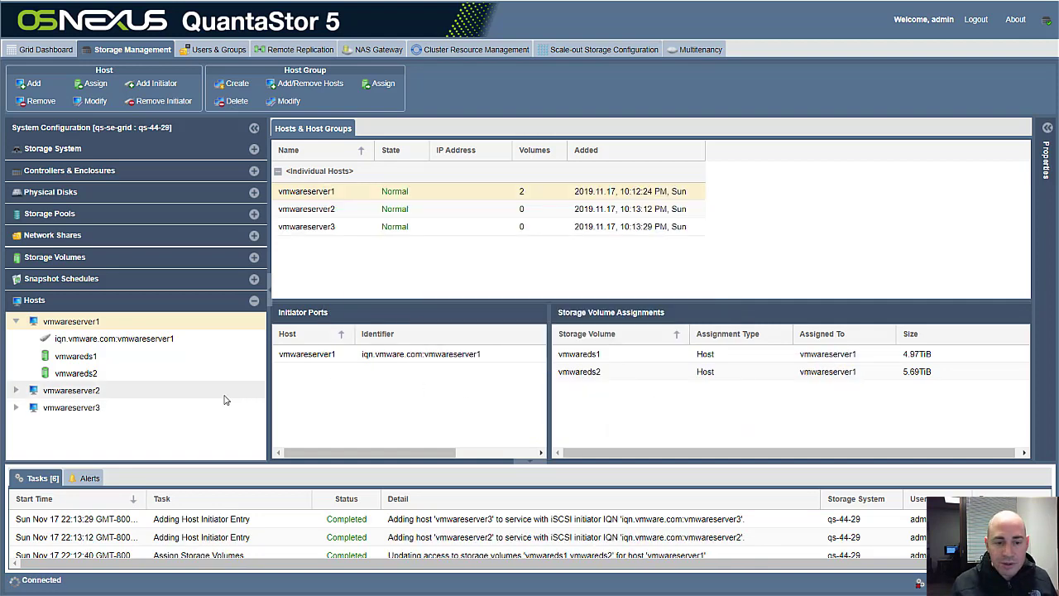
Unassign both storage volumes, vmwareds1 and vmwareds2, from the host vmwareserver1.
right_click(83, 322)
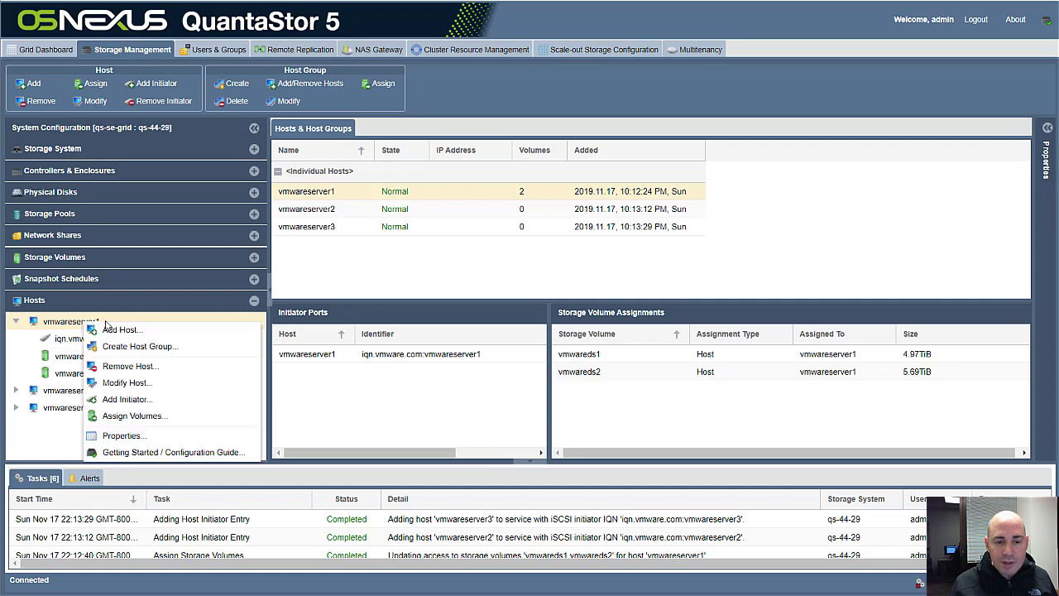
click(151, 418)
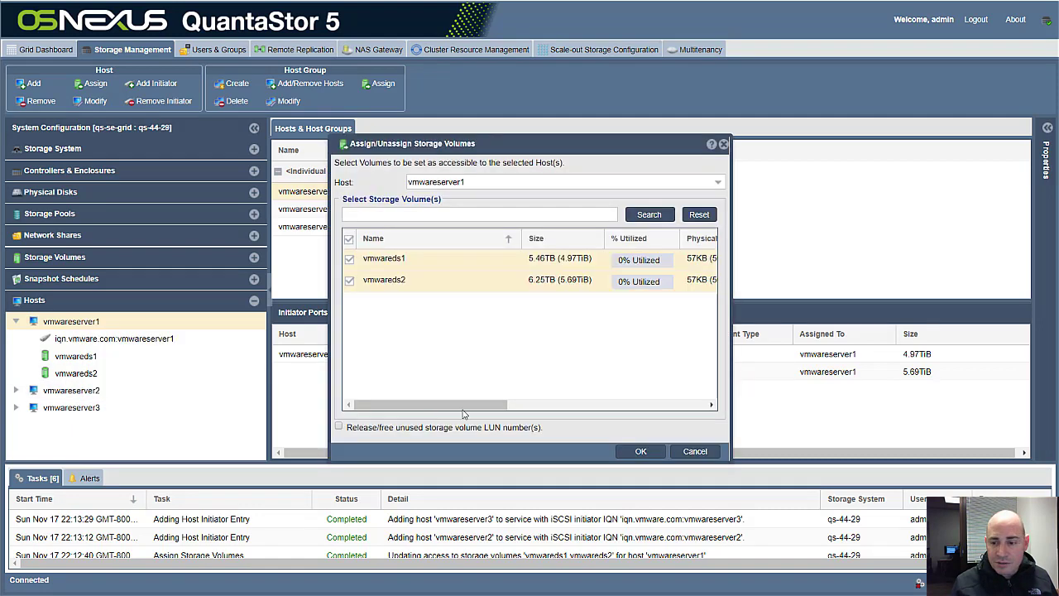
click(349, 238)
click(641, 451)
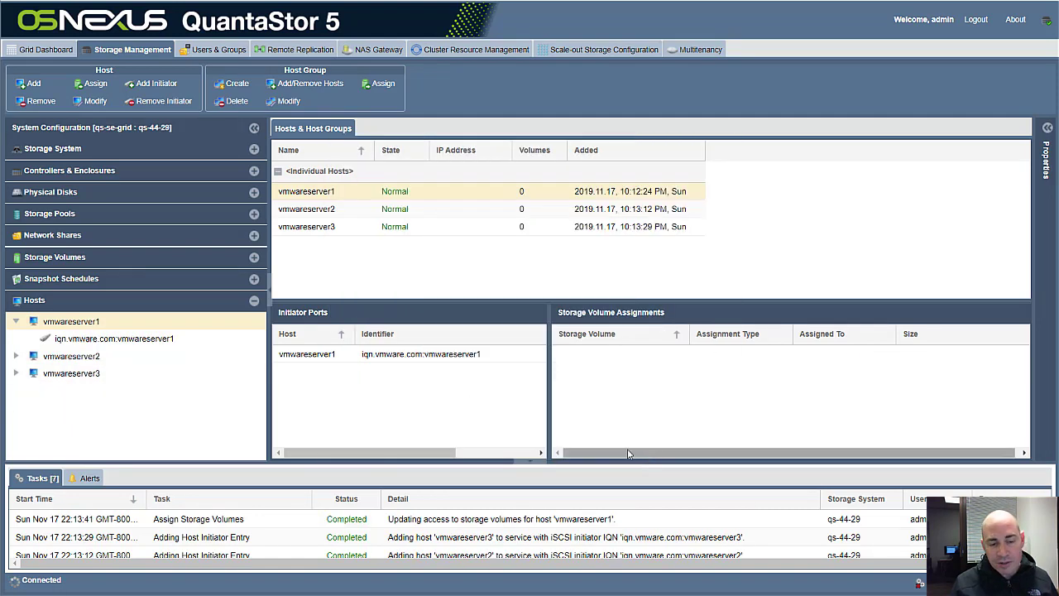
Create a host group named vmwarecluster1 containing the hosts vmwareserver1, vmwareserver2 and vmwareserver3.
click(17, 322)
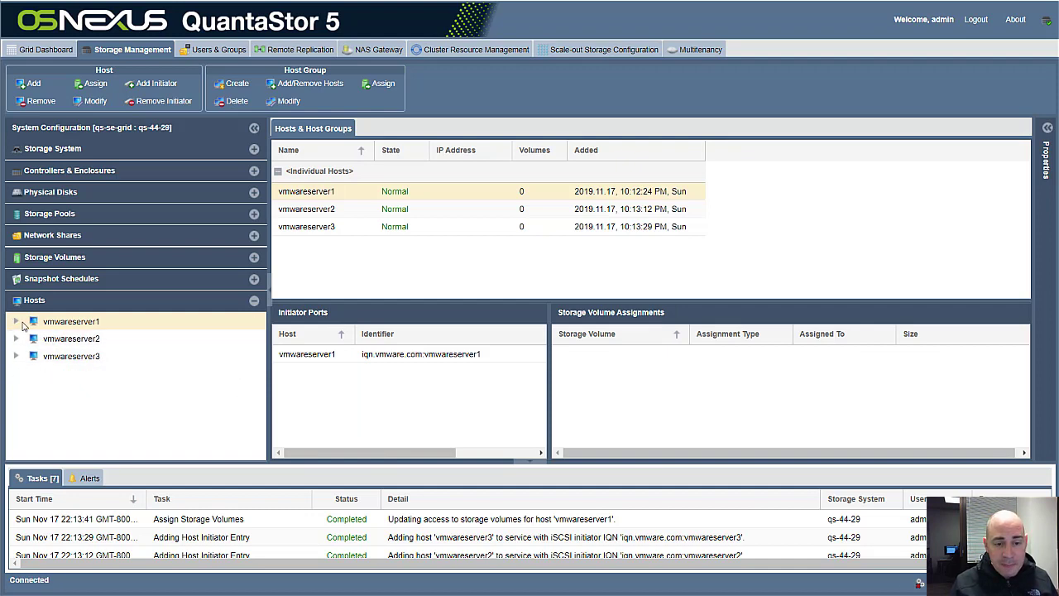
click(17, 322)
click(16, 355)
click(17, 390)
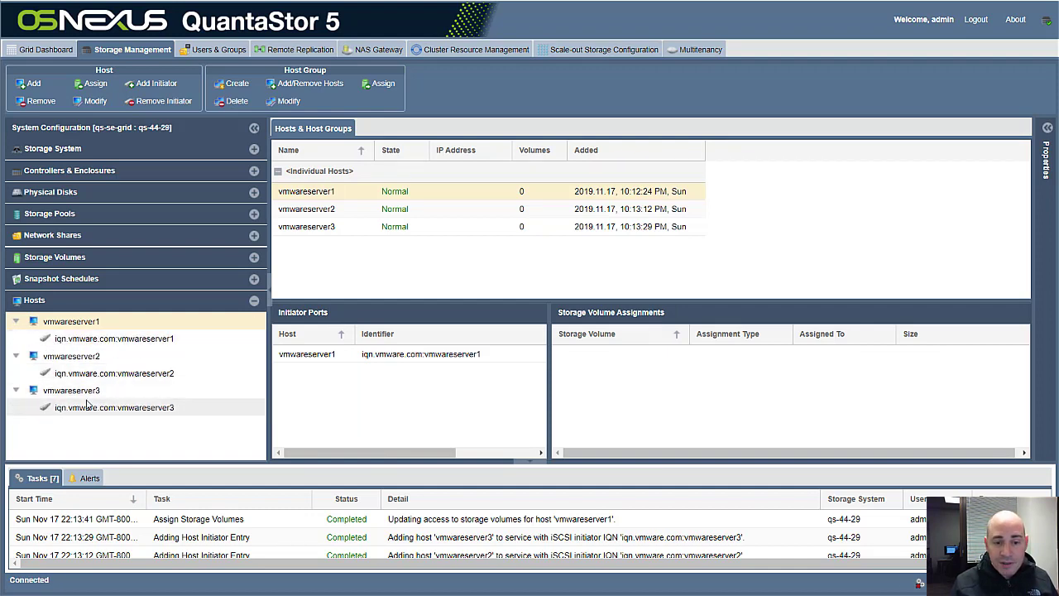
right_click(85, 306)
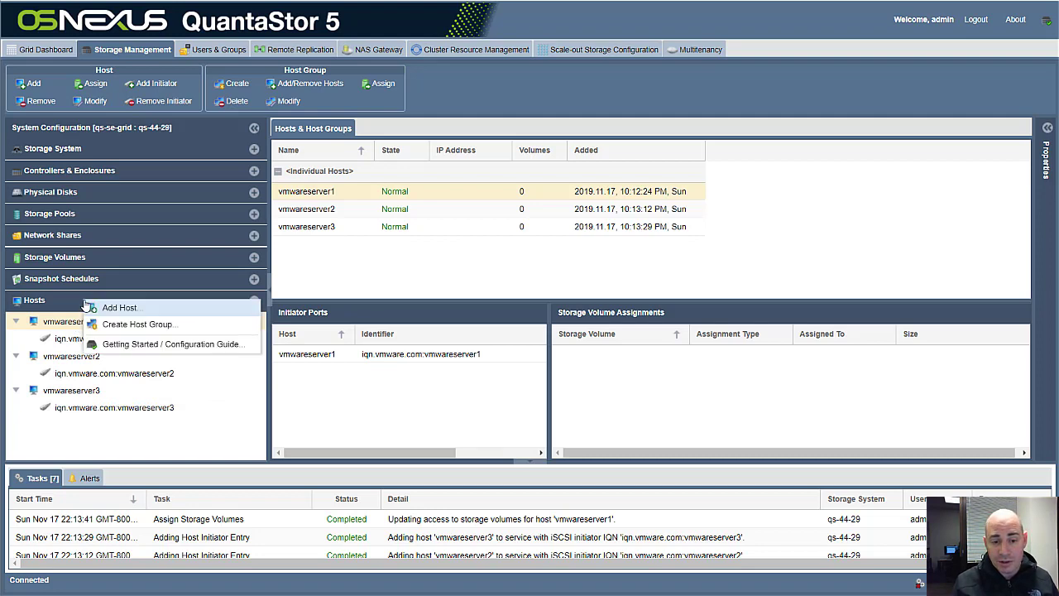
click(141, 325)
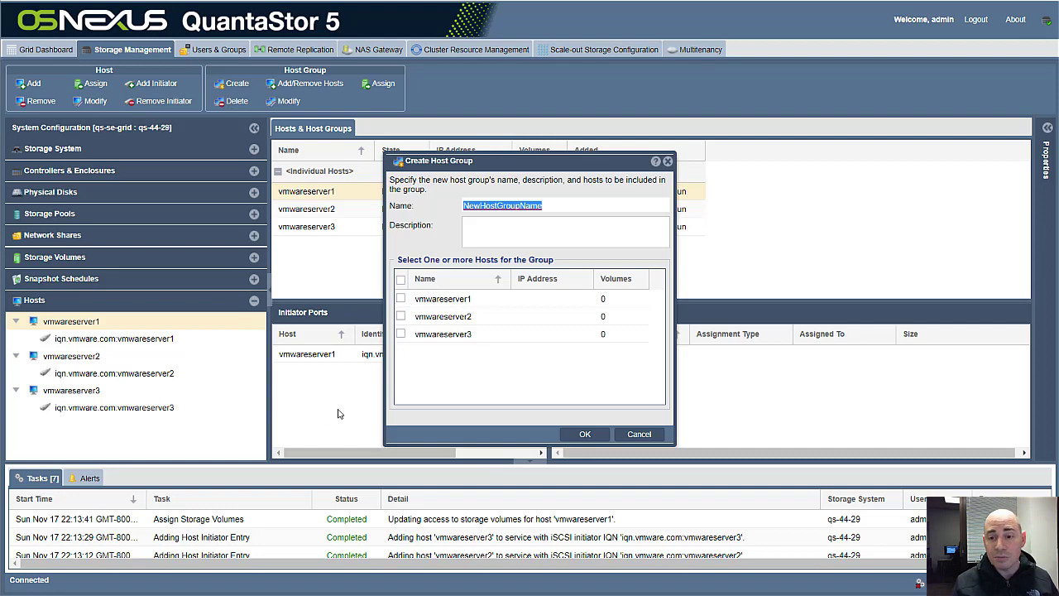
text(vmwar)
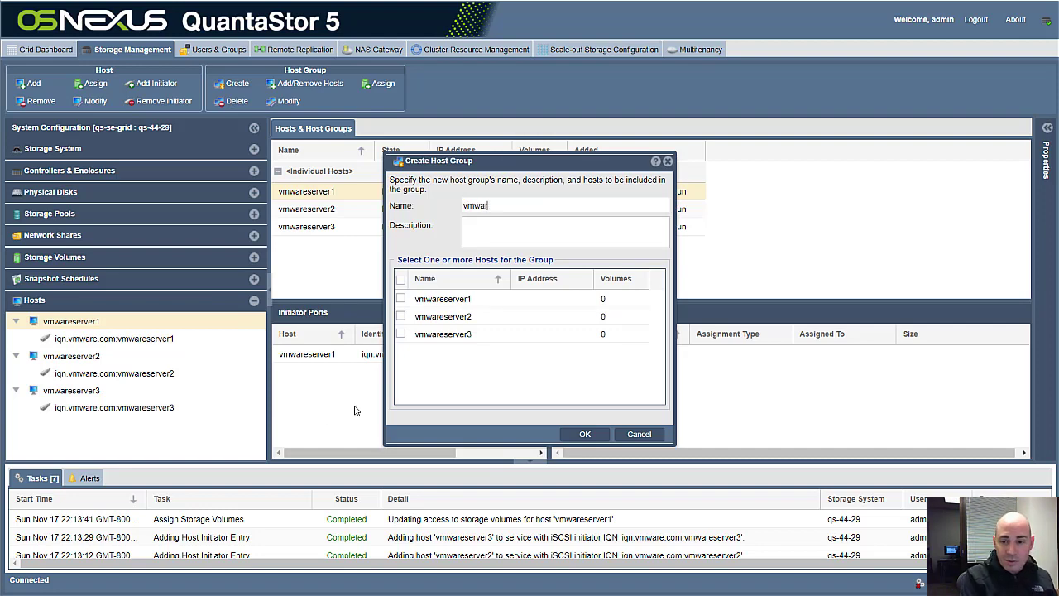
text(eclsuer)
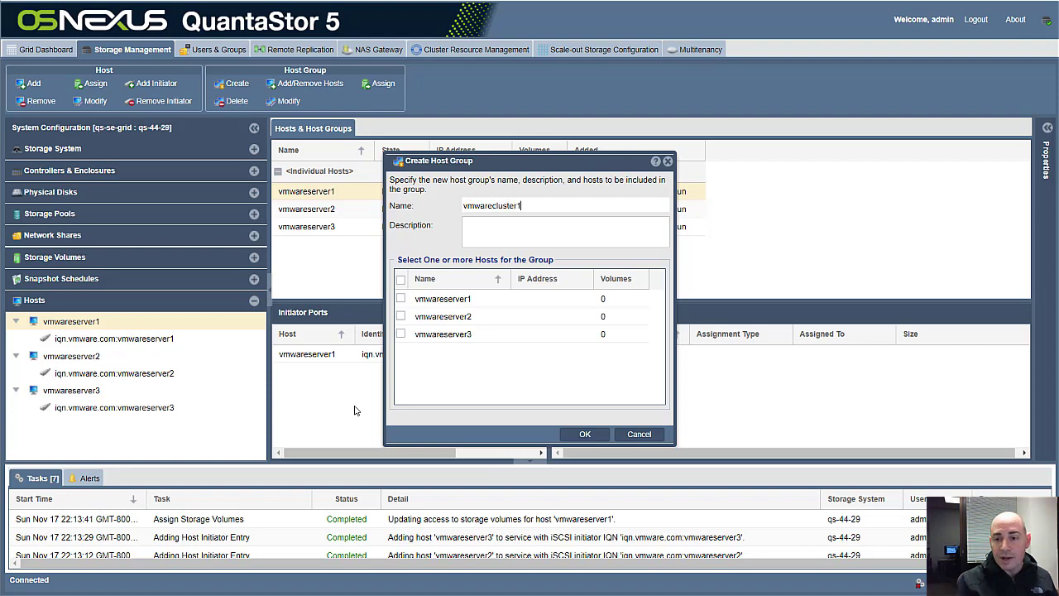
click(402, 281)
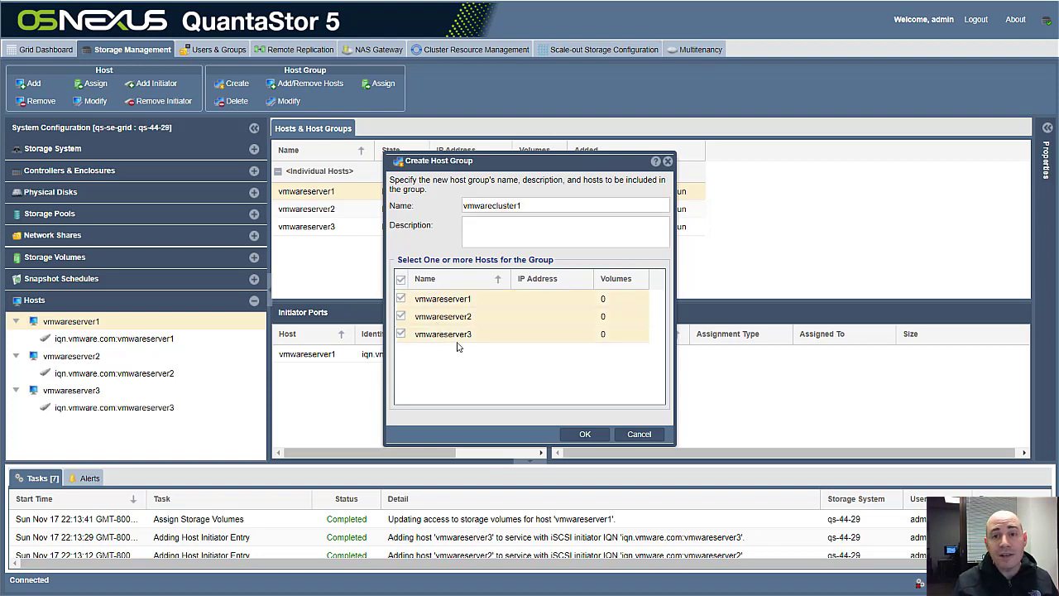
click(586, 435)
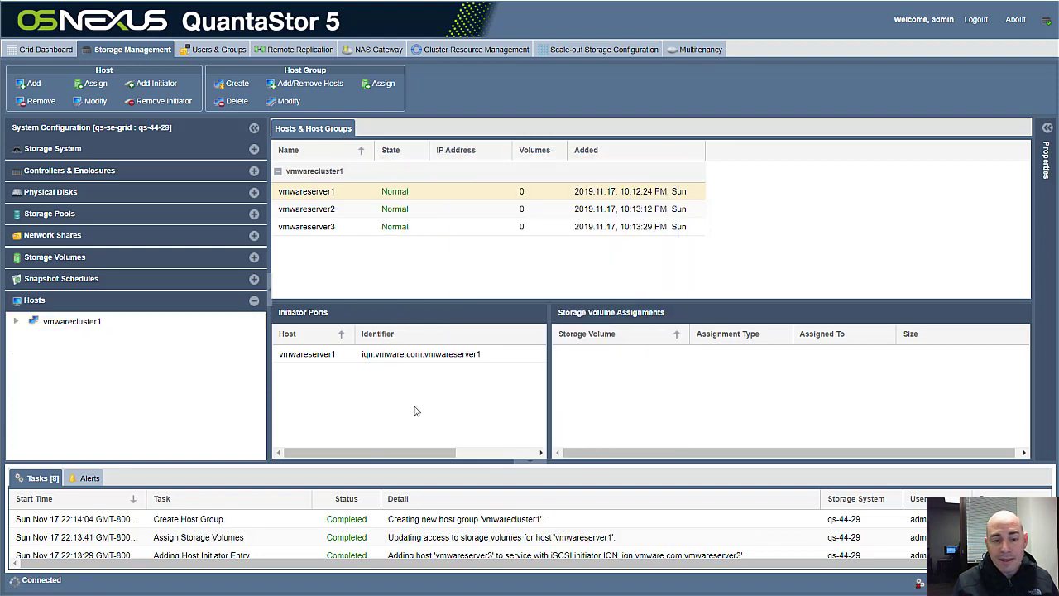
Assign the storage volumes vmwareds1 and vmwareds2 to the host group vmwarecluster1.
right_click(91, 326)
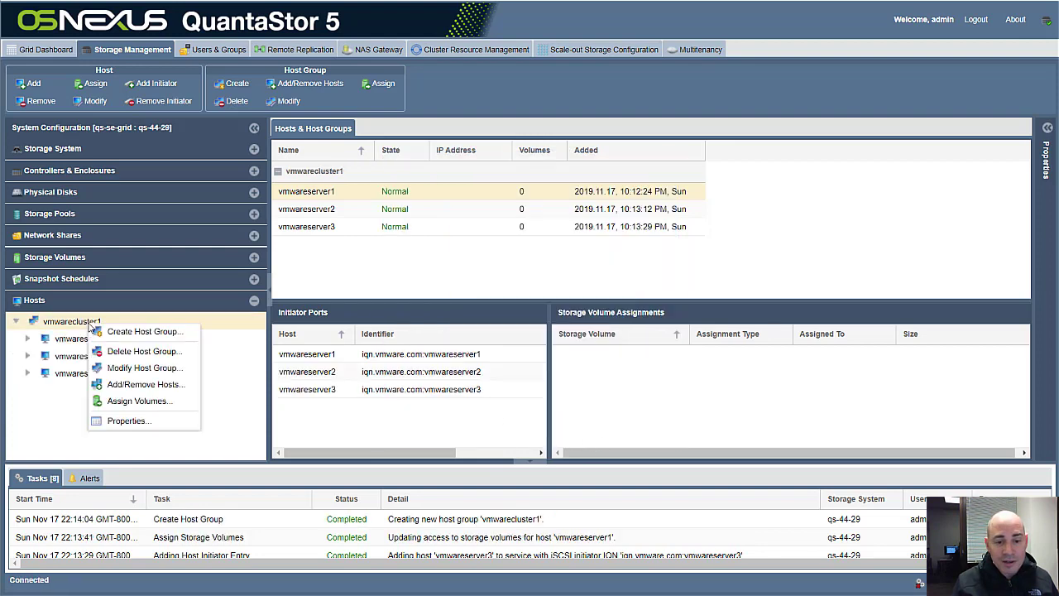
click(141, 399)
click(349, 240)
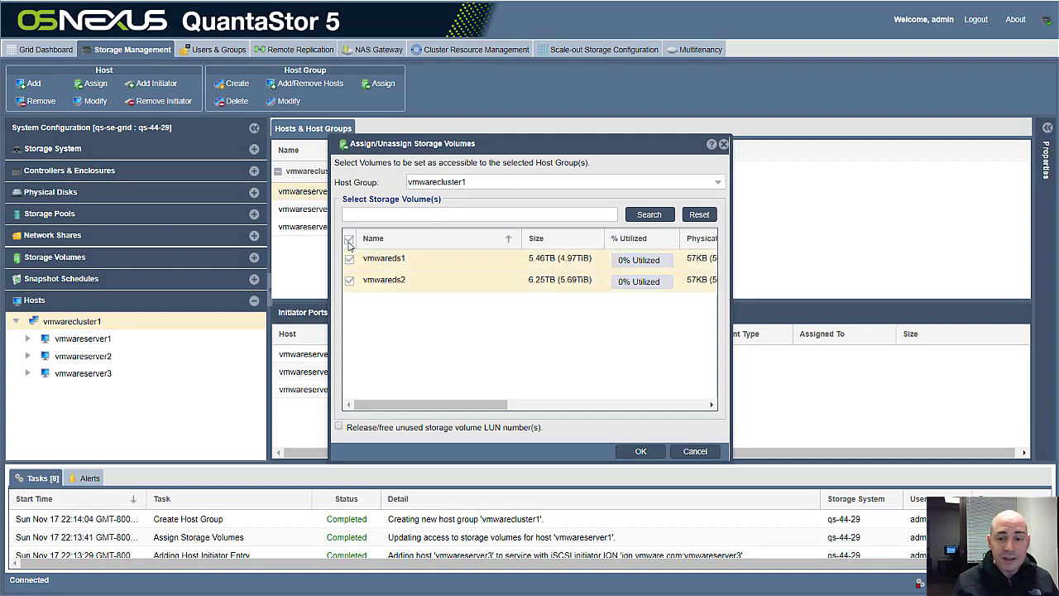
click(641, 451)
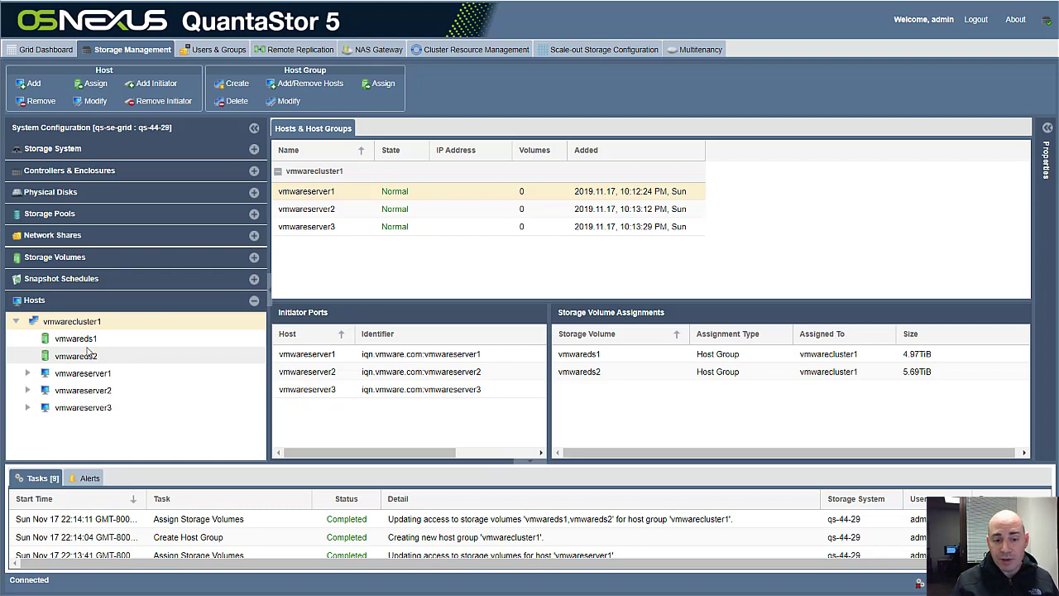
Assign vmwareds1 and vmwareds2 directly to the individual host vmwareserver1 inside the host group.
click(28, 373)
right_click(83, 375)
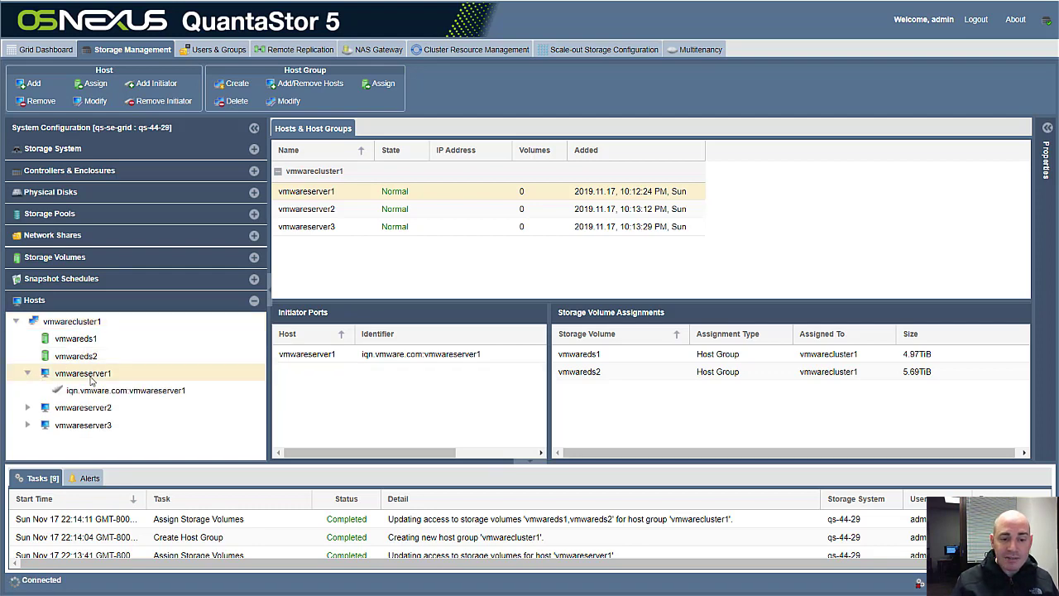
click(130, 471)
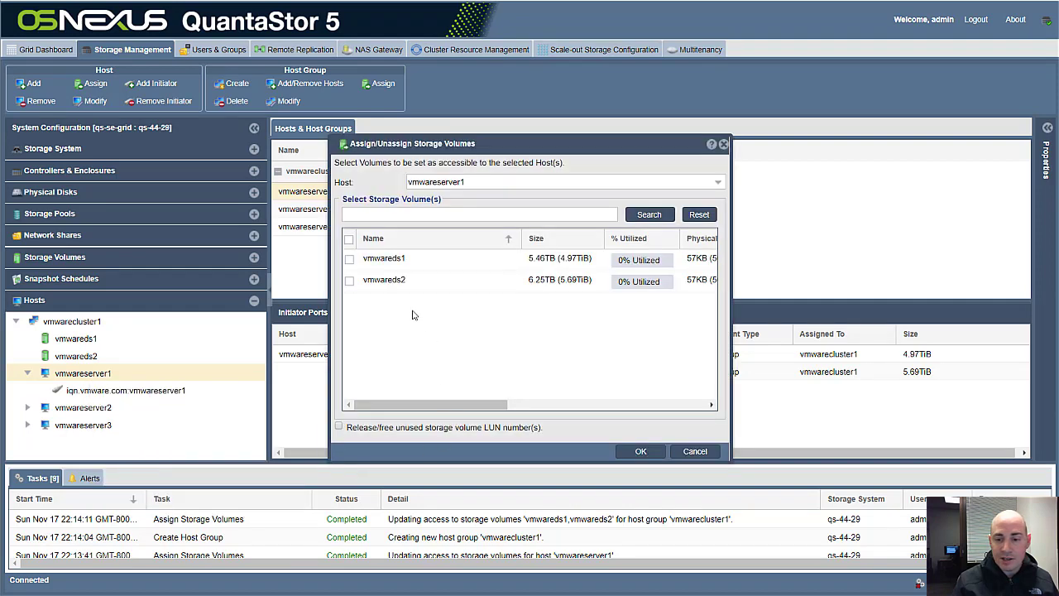
click(349, 240)
click(641, 451)
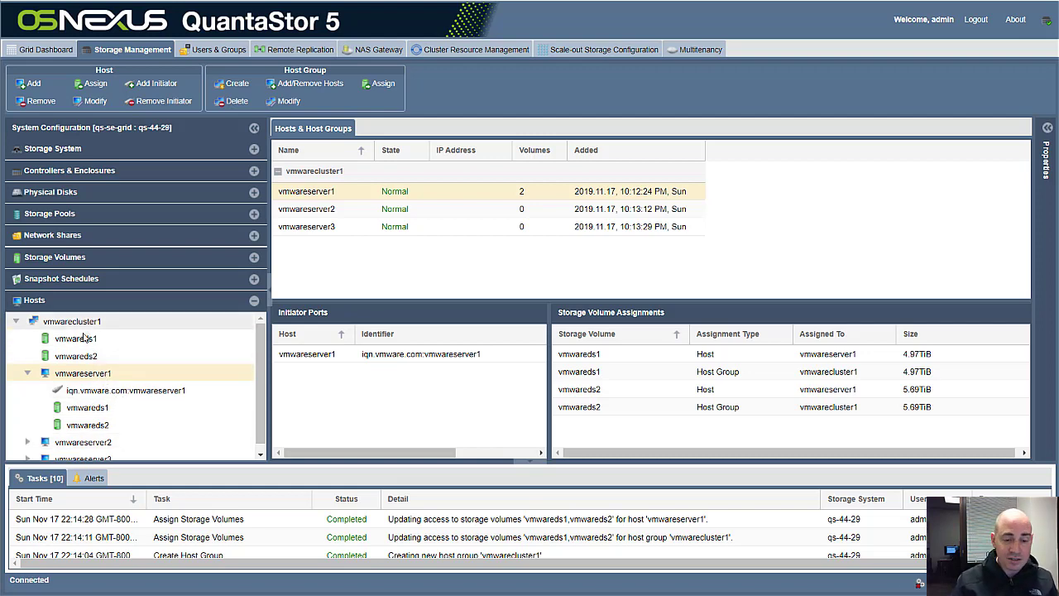
Unassign all storage volumes from the individual host vmwareserver1 inside the host group vmwarecluster1.
right_click(89, 379)
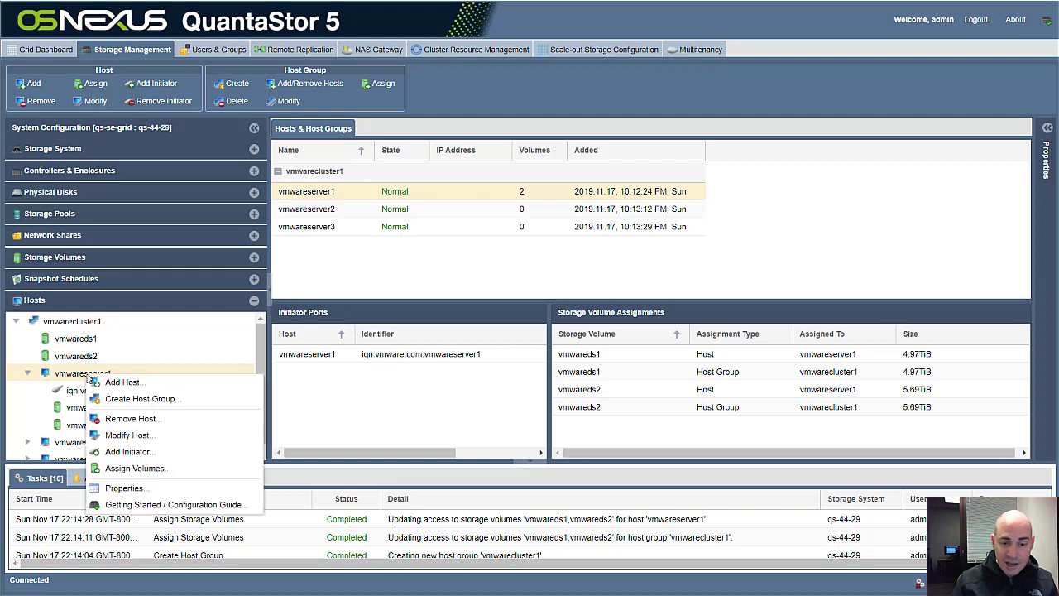
click(130, 468)
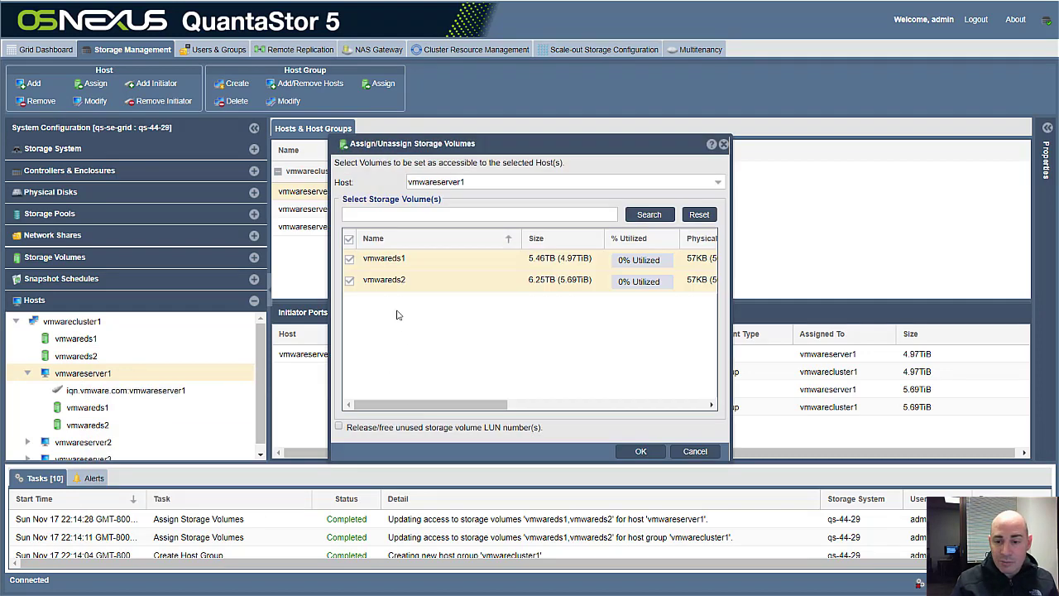
click(350, 241)
click(646, 454)
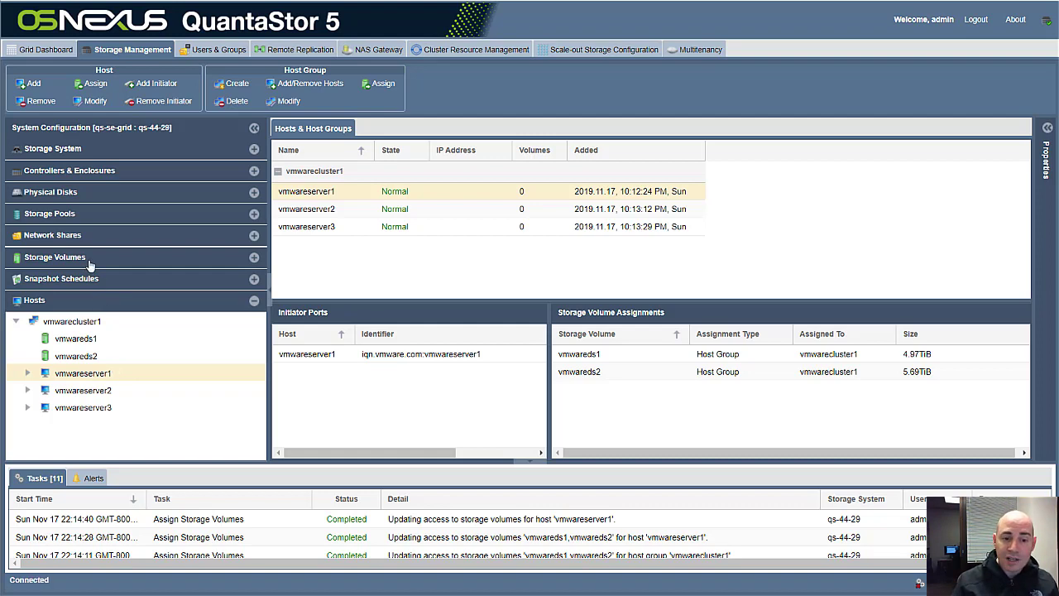
Examine the FC Initiator WWPN option for adding an initiator to the host vmwareserver1, without adding one.
click(55, 258)
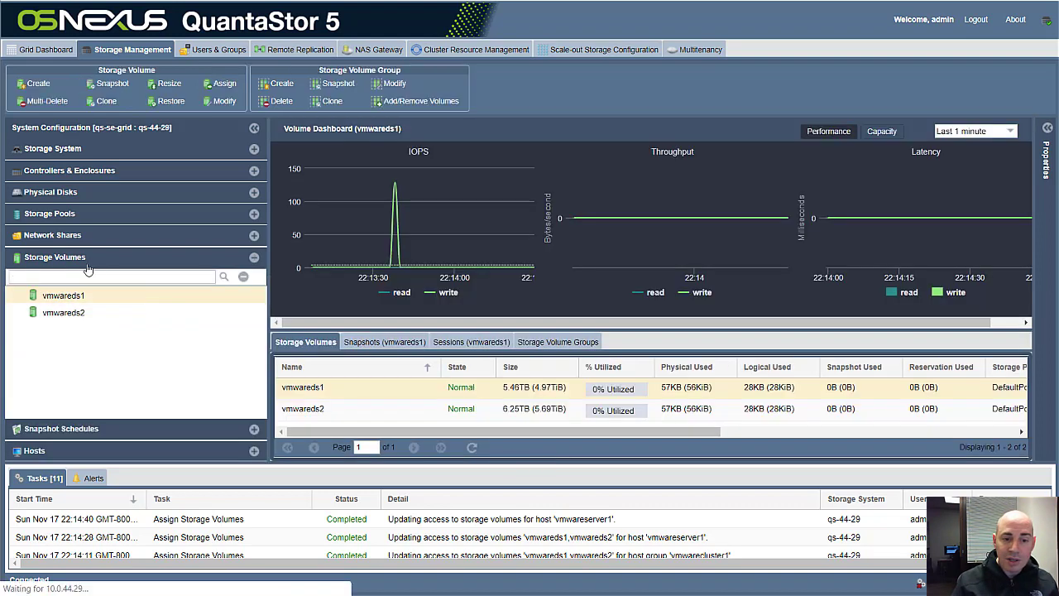
click(61, 454)
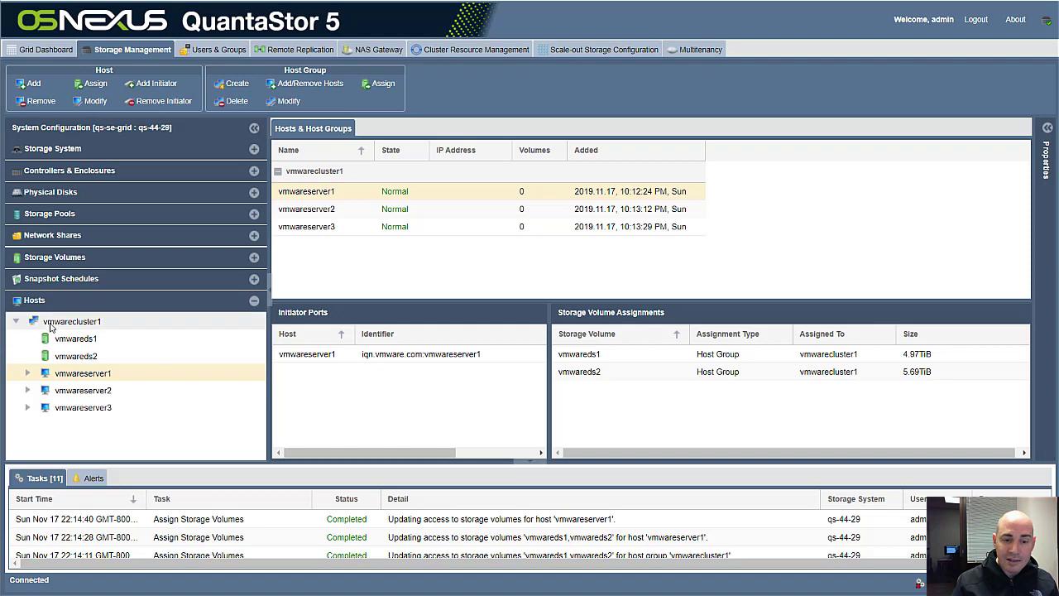
double_click(95, 373)
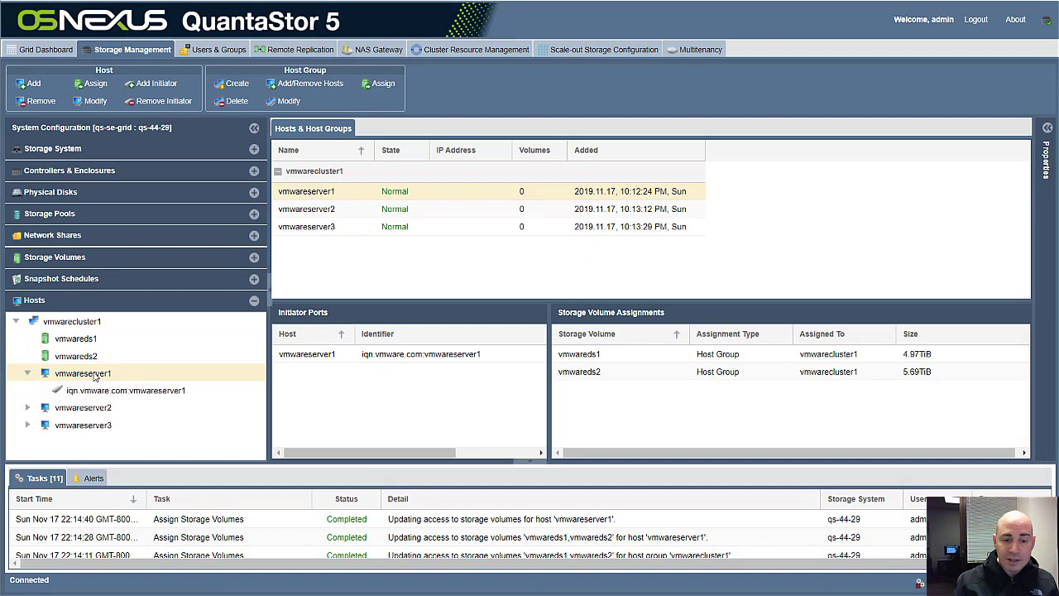
right_click(95, 374)
click(153, 449)
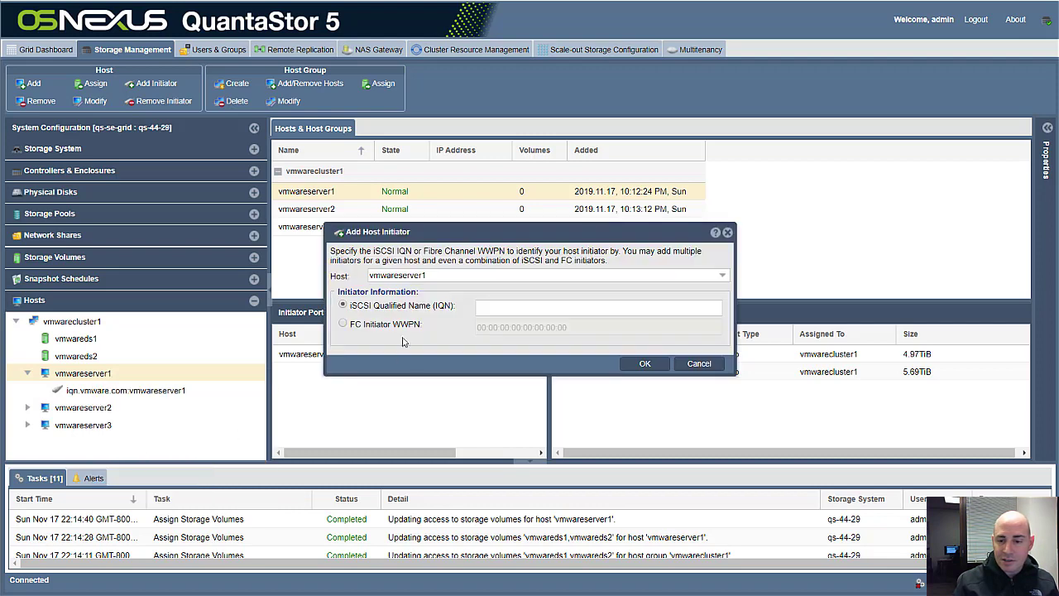
click(342, 326)
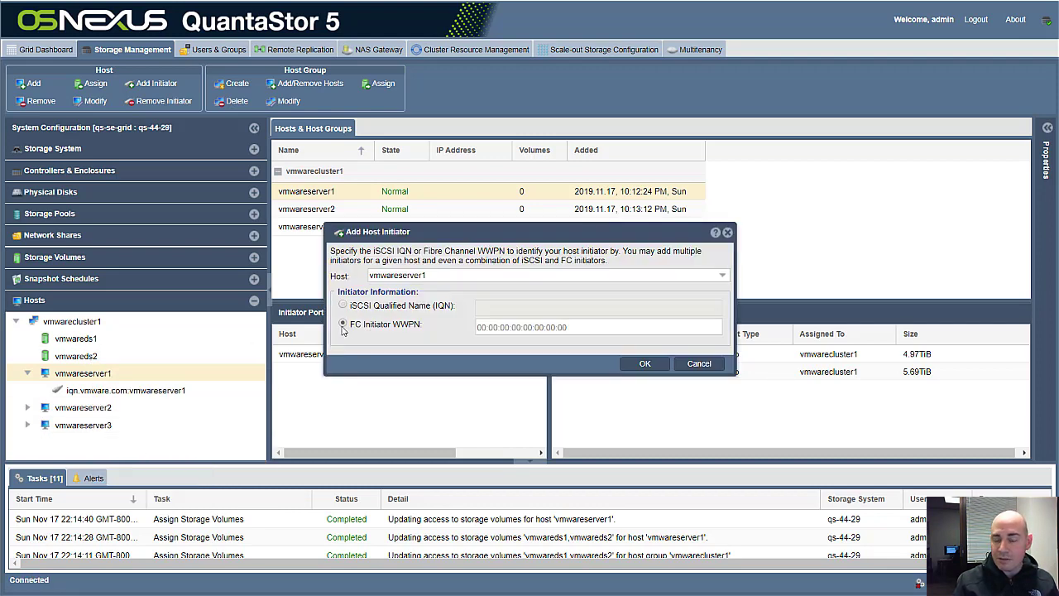
click(700, 364)
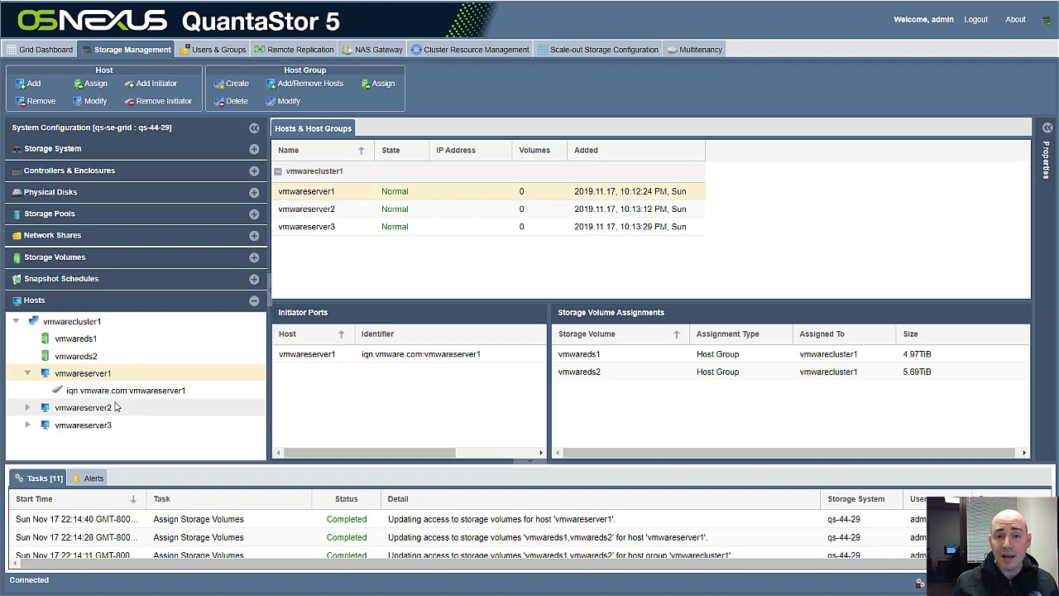
click(27, 373)
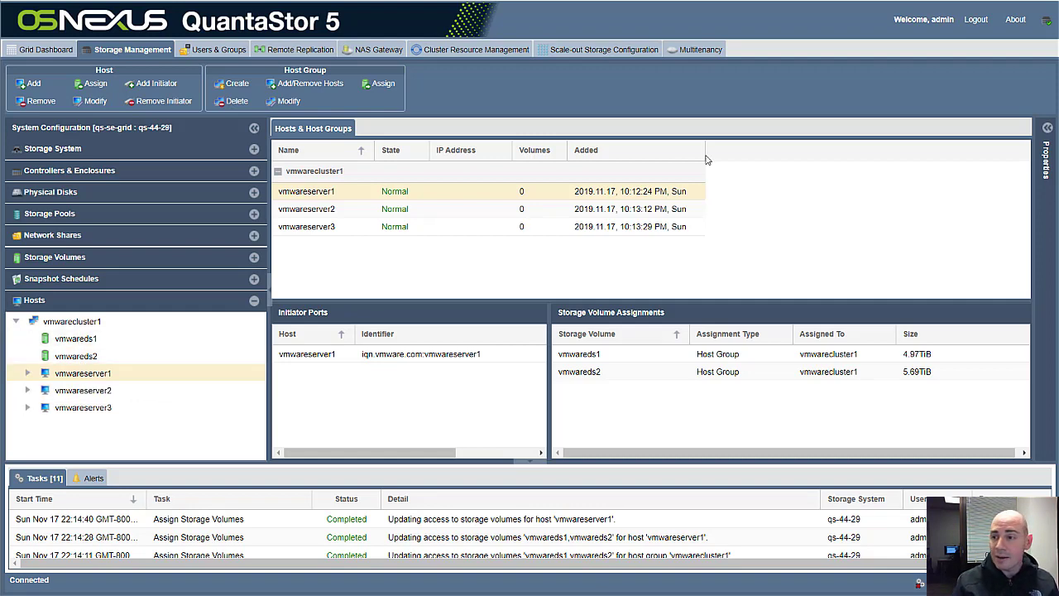
Review the Provision Block Storage (iSCSI/FC) workflow in the Getting Started configuration guide and close the guide.
click(1047, 26)
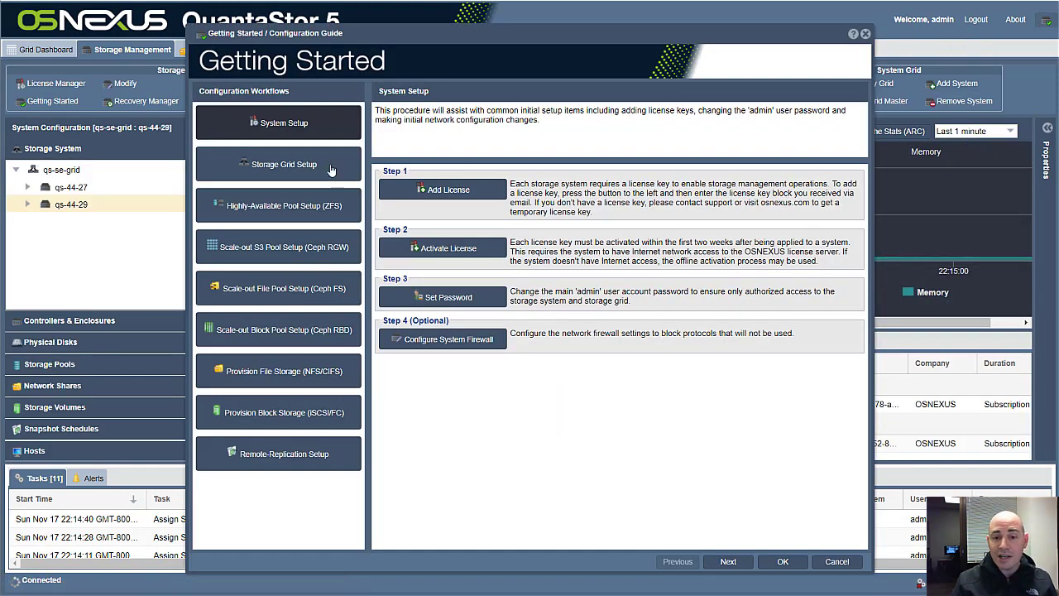
click(296, 420)
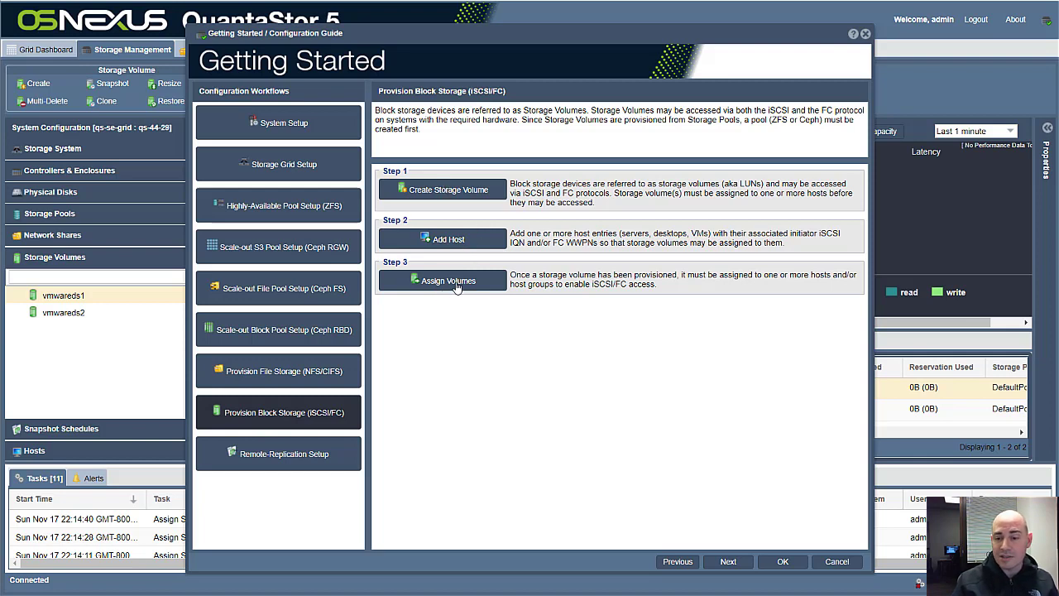
click(837, 561)
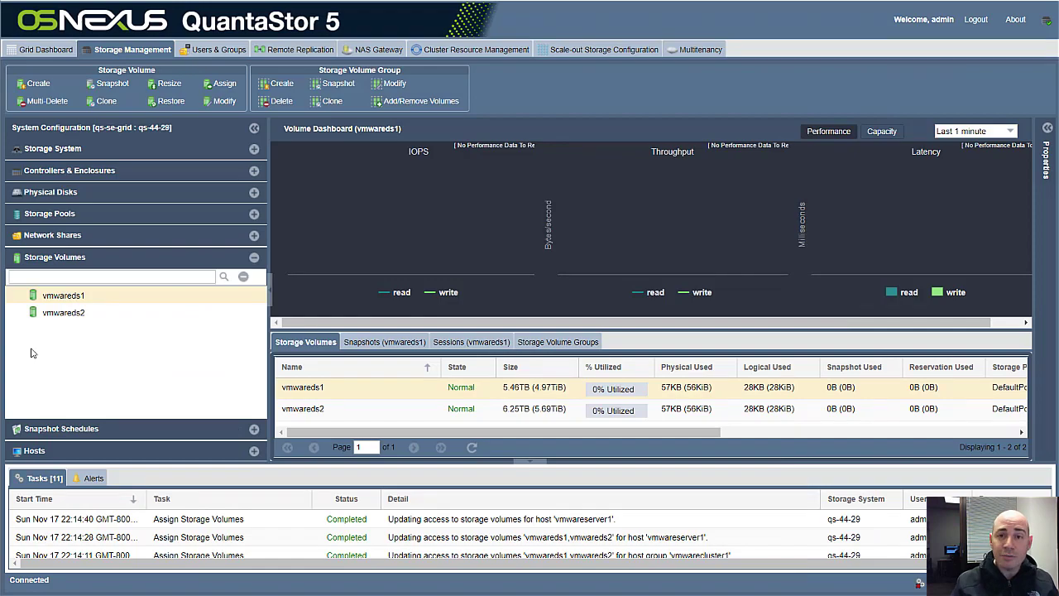